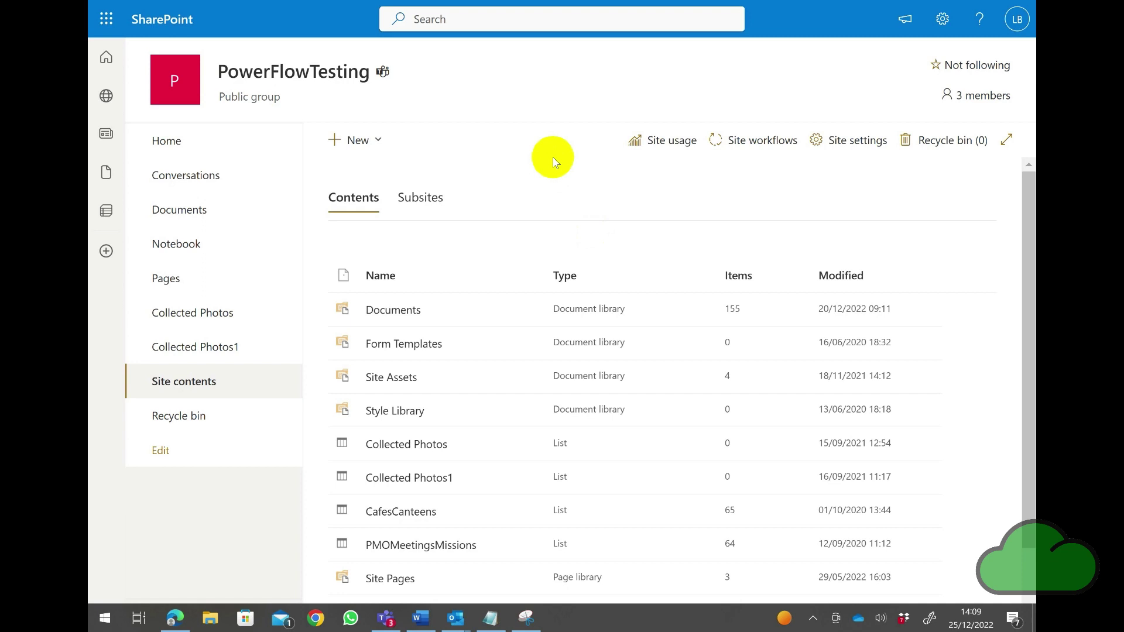
# - Create a new SharePoint document library named DocLib1
pyautogui.click(374, 149)
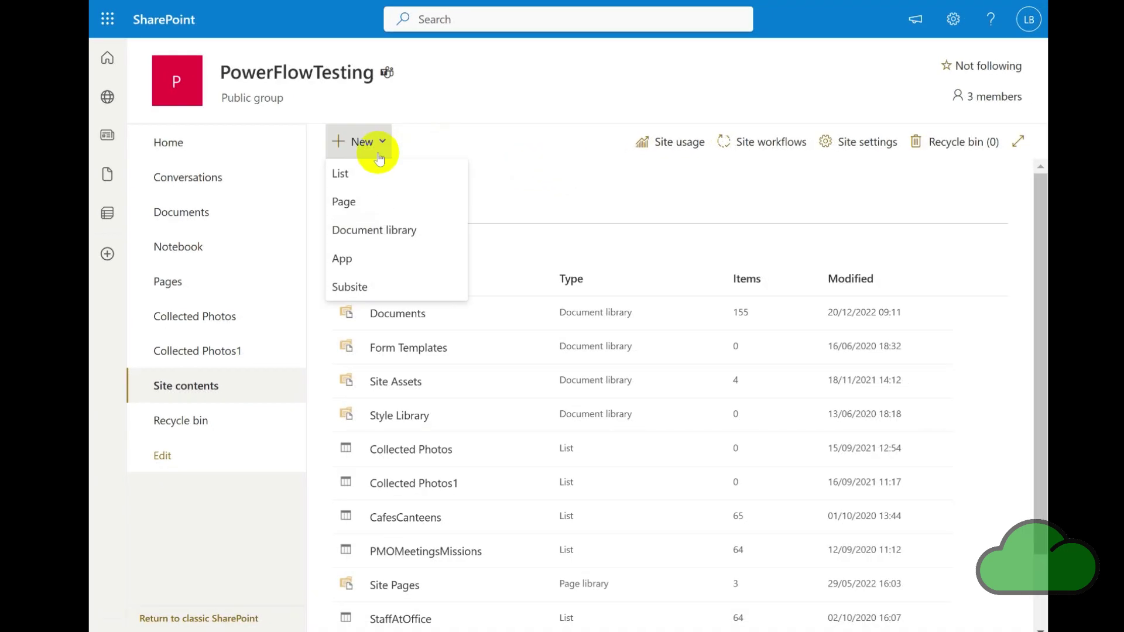
pyautogui.click(436, 230)
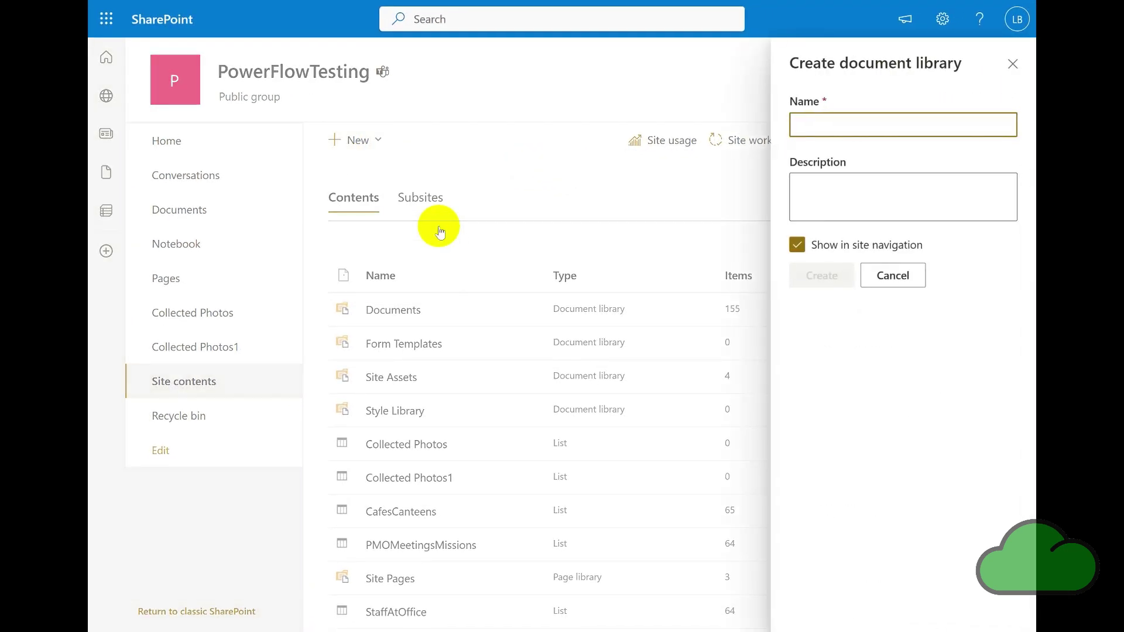
pyautogui.write('DocLib1')
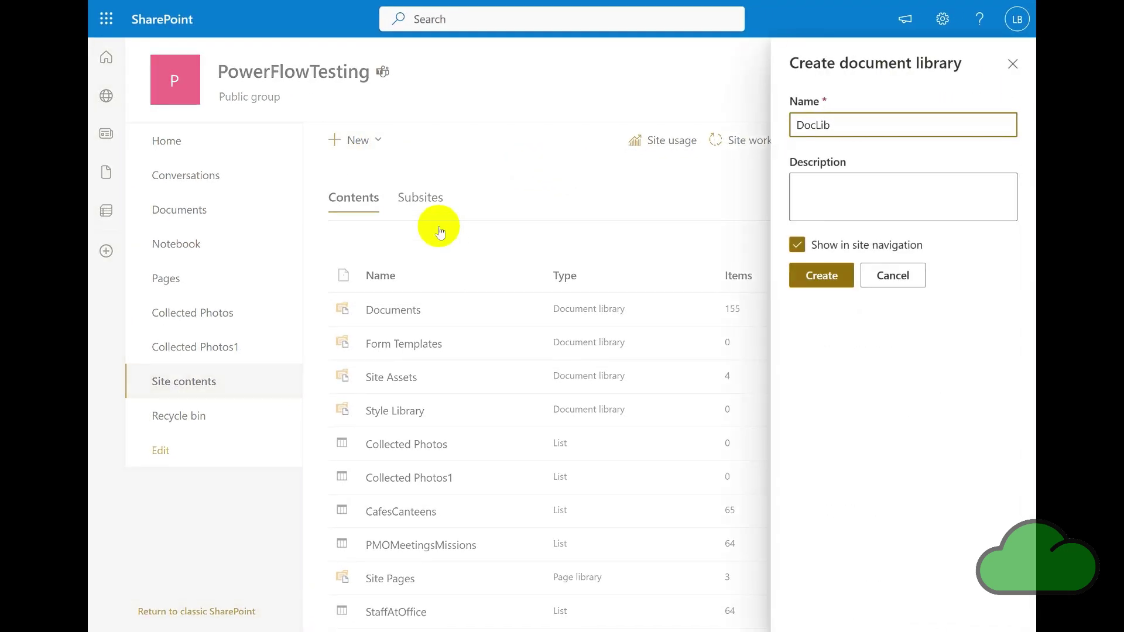
pyautogui.click(831, 278)
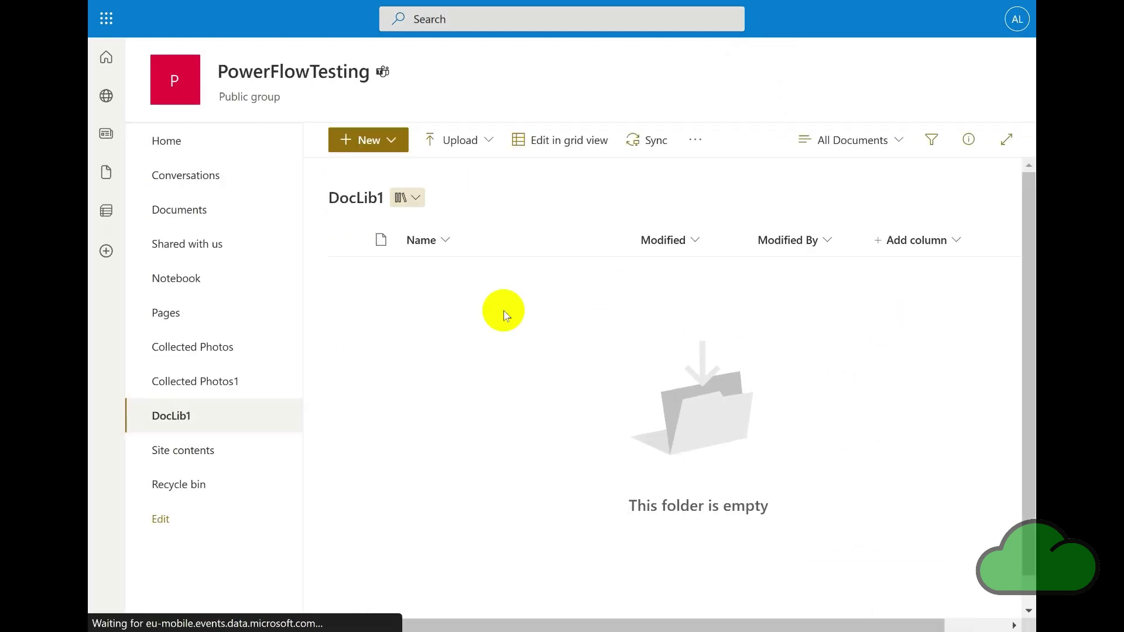
# - Create a folder named Folder1 inside DocLib1 and open it
pyautogui.click(386, 140)
pyautogui.click(367, 170)
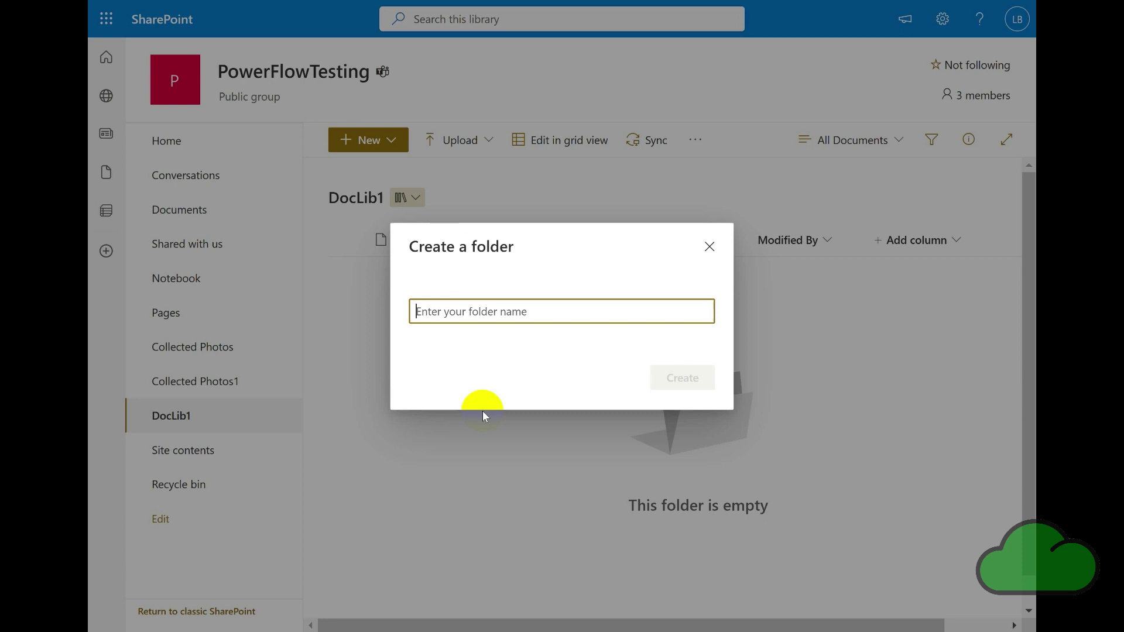
pyautogui.write('Folder1')
pyautogui.press('Return')
pyautogui.click(424, 275)
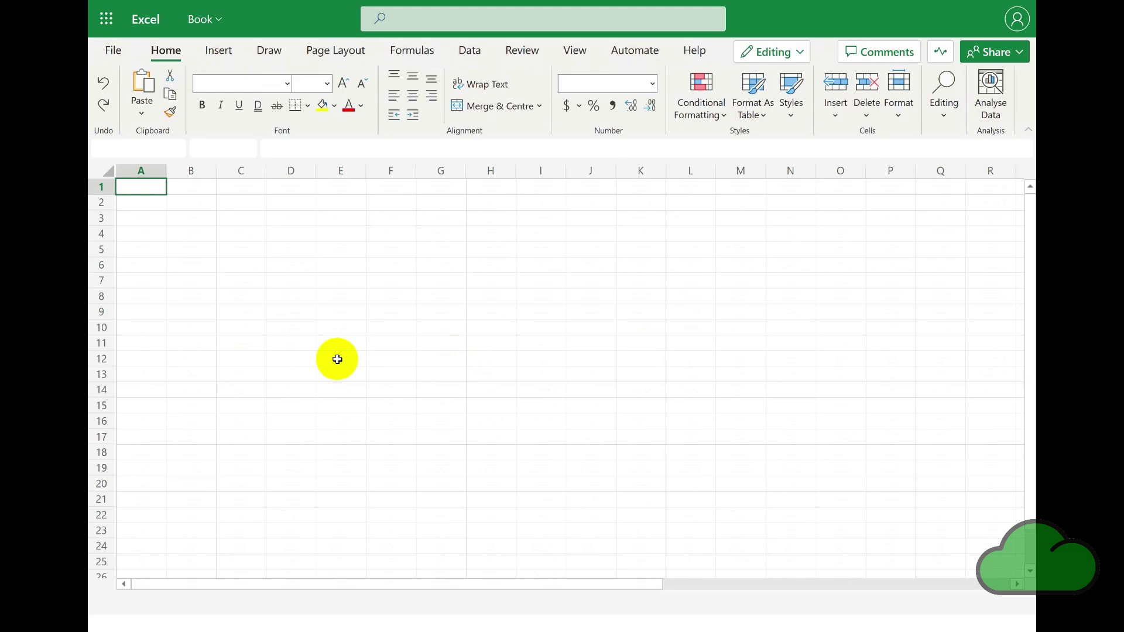
# - Write 'This file has some data in it' in cell D13 of Book.xlsx, then return to Folder1
pyautogui.click(281, 389)
pyautogui.write('This file has some data in it')
pyautogui.press('Escape')
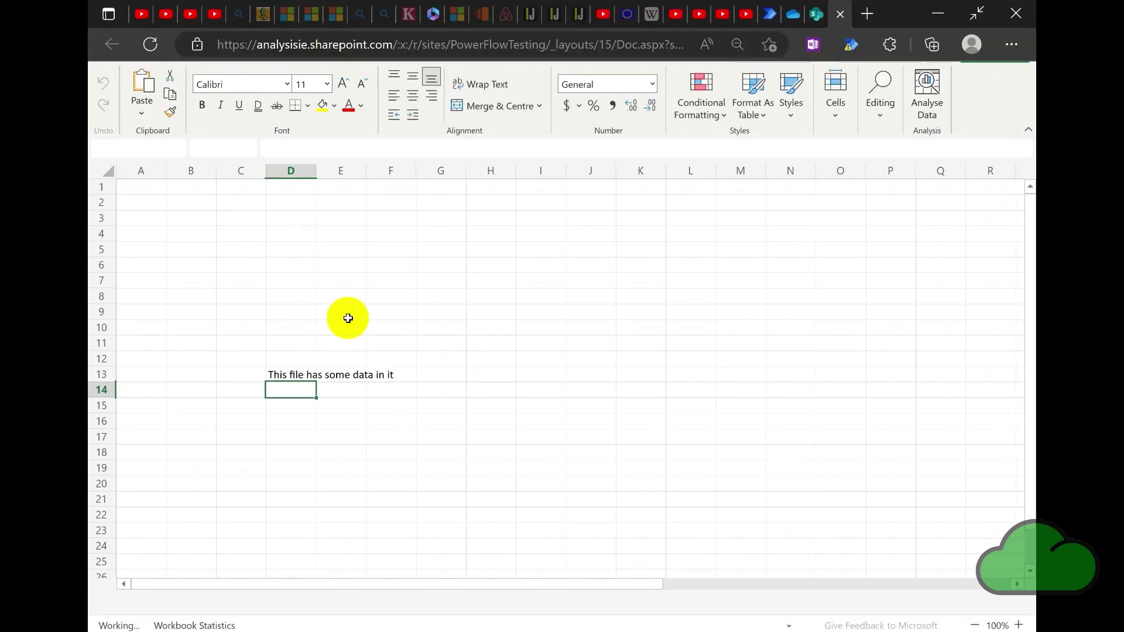
pyautogui.click(346, 314)
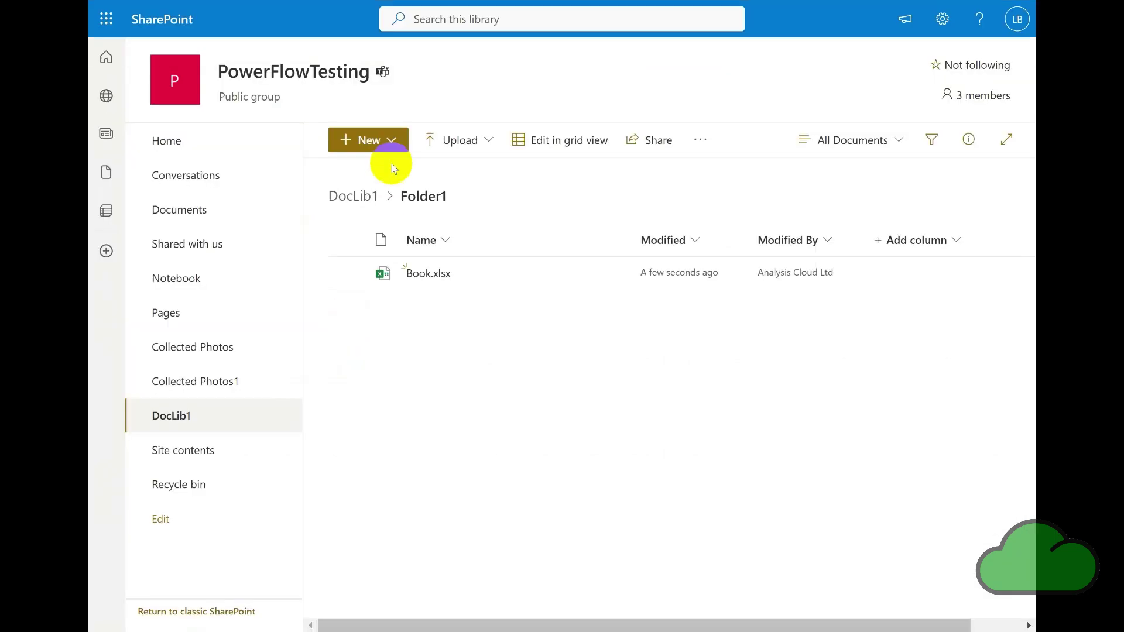
pyautogui.click(369, 139)
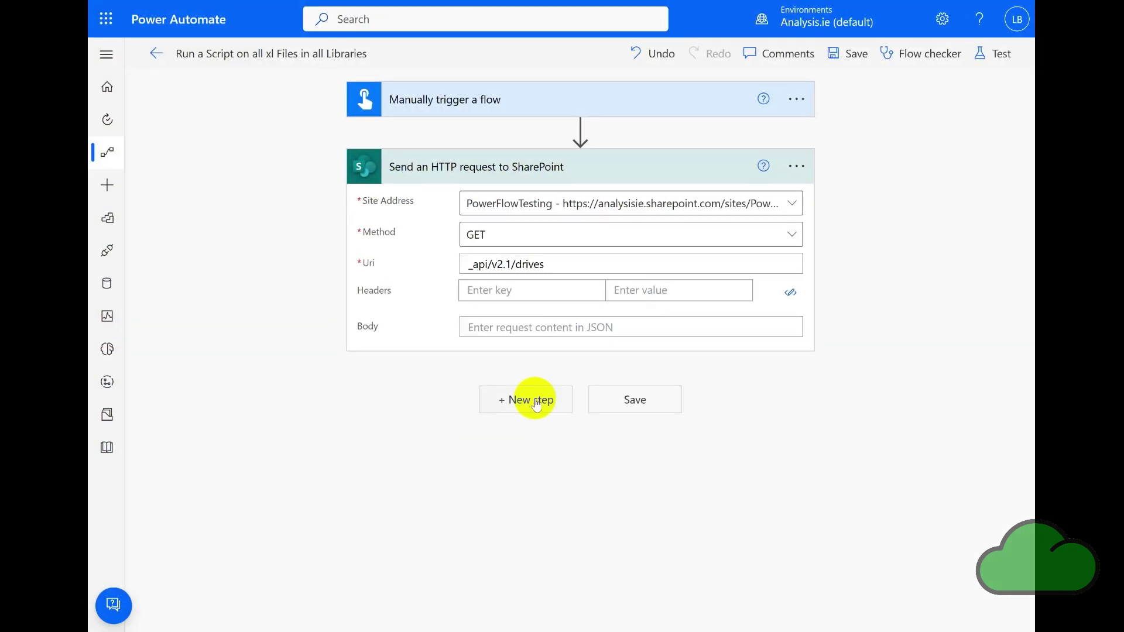
# - Add an Apply to each loop over the HTTP request's 'body' output and save the flow
pyautogui.click(535, 398)
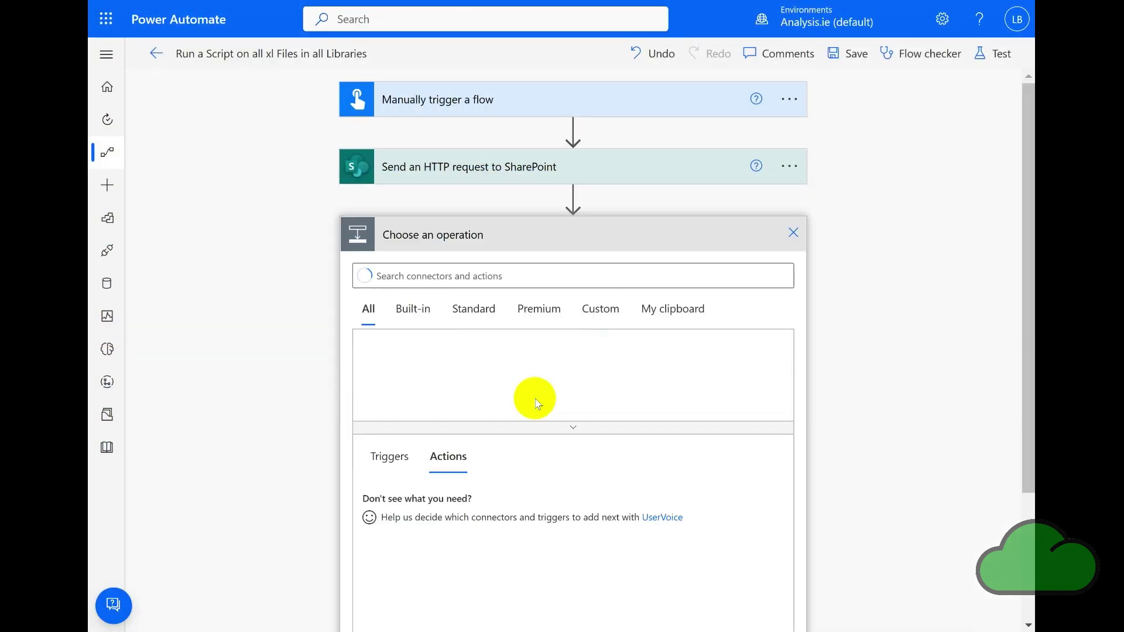
pyautogui.click(442, 276)
pyautogui.write('apply')
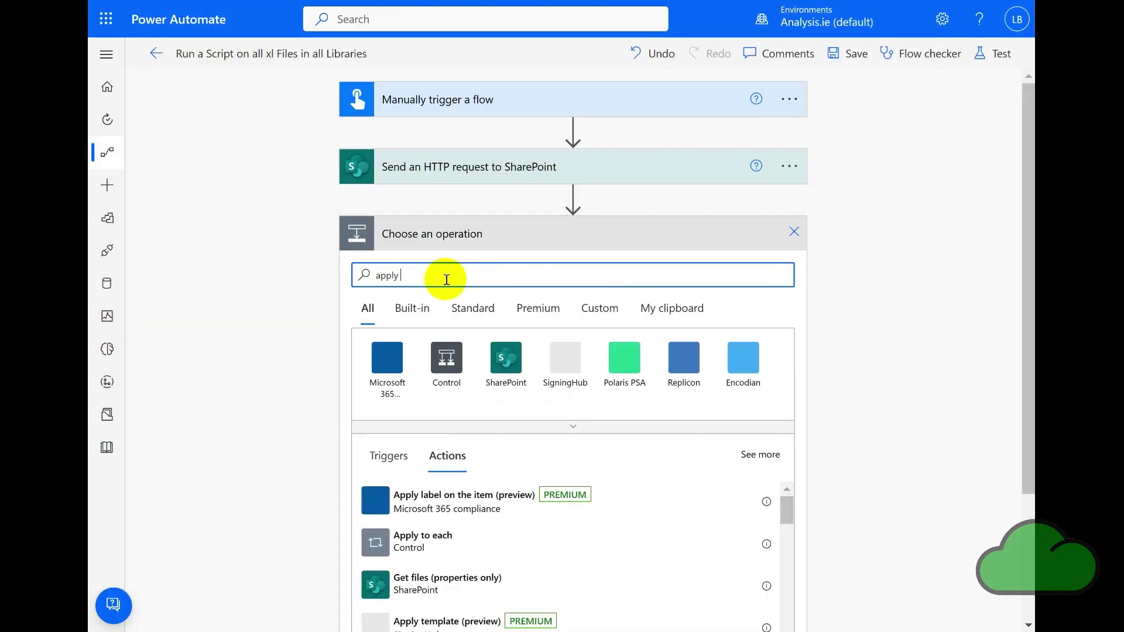
pyautogui.click(413, 545)
pyautogui.click(484, 289)
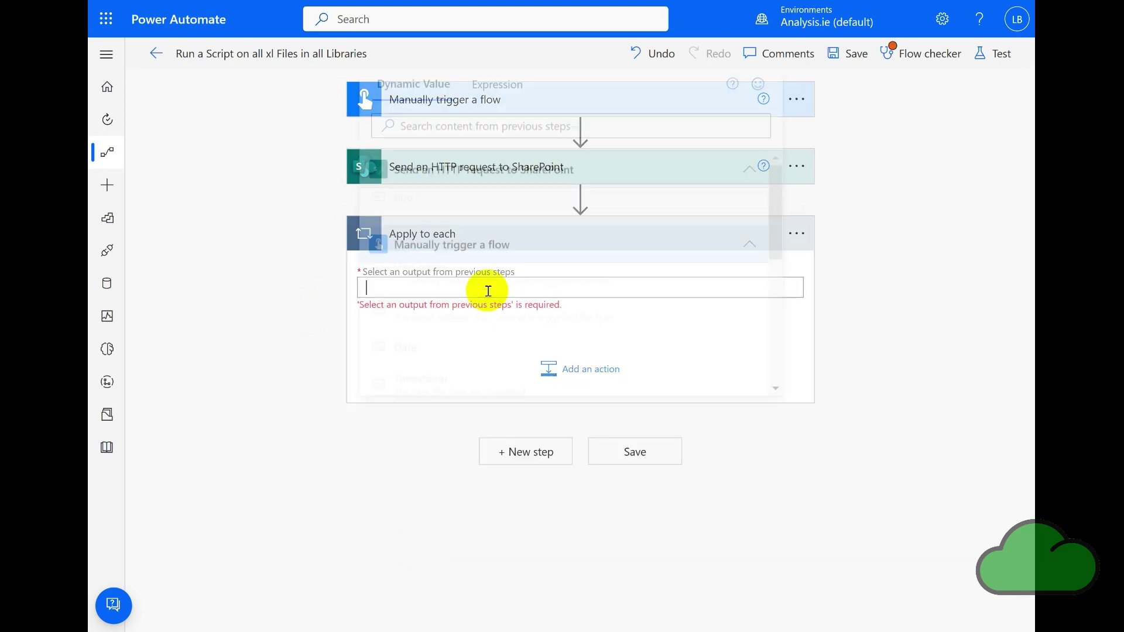
pyautogui.click(418, 443)
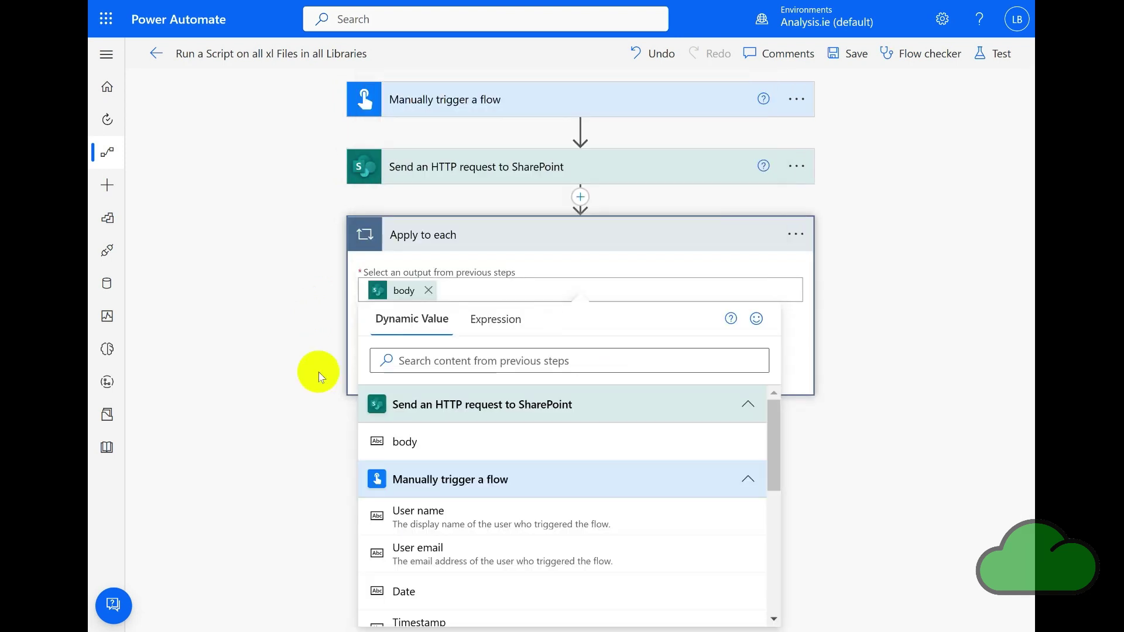
pyautogui.click(316, 370)
pyautogui.click(847, 54)
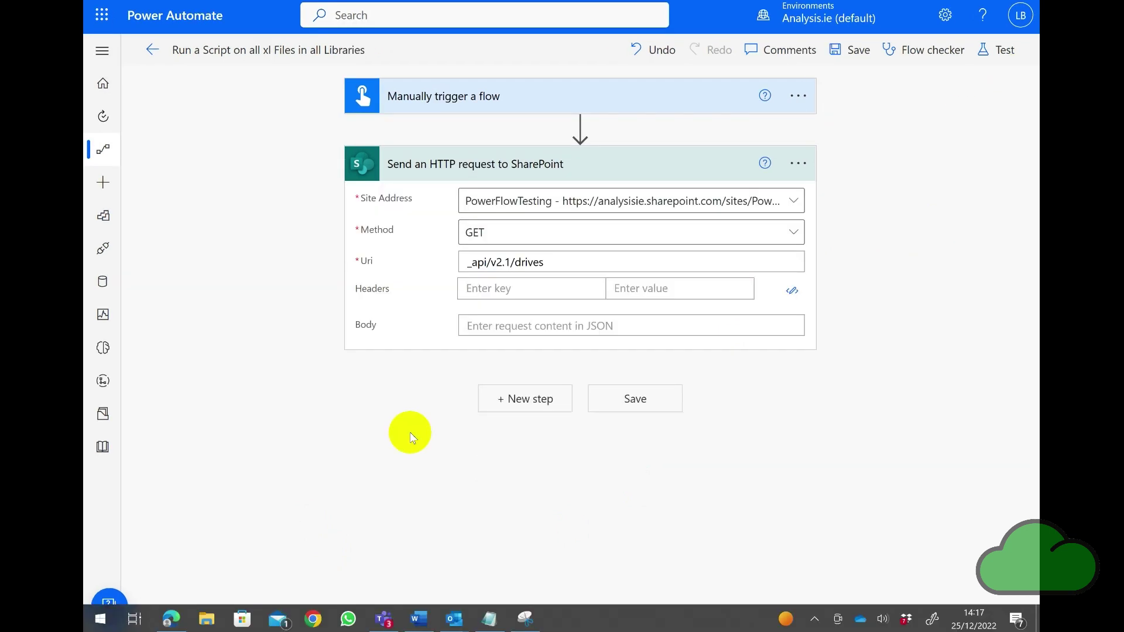
# - Test-run the flow with a manual trigger and open the run
pyautogui.click(995, 50)
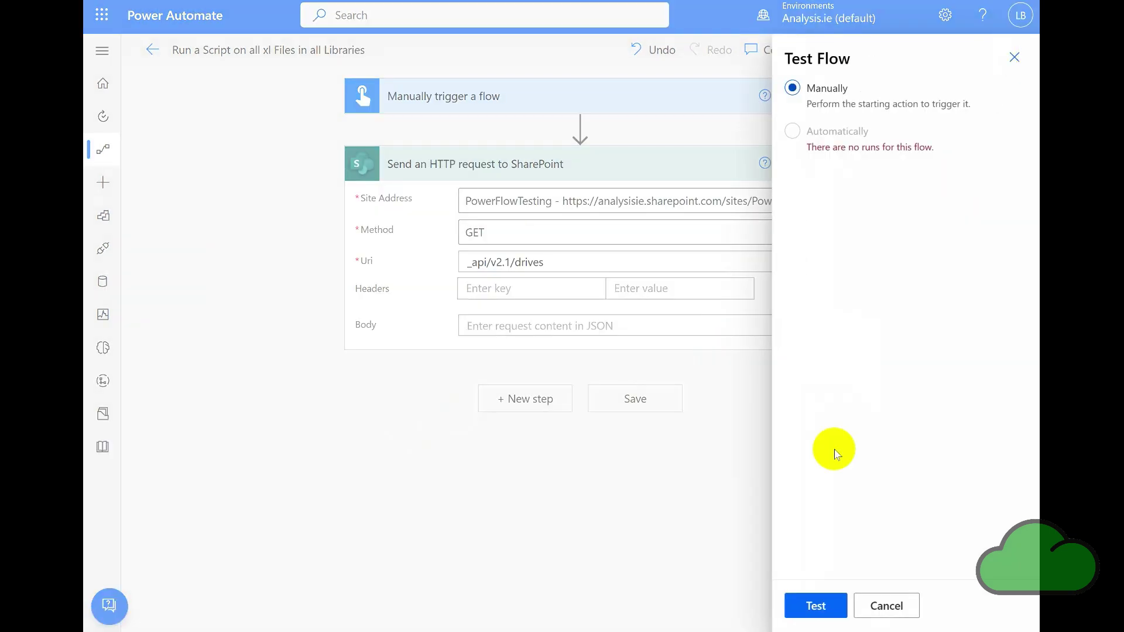
pyautogui.click(826, 607)
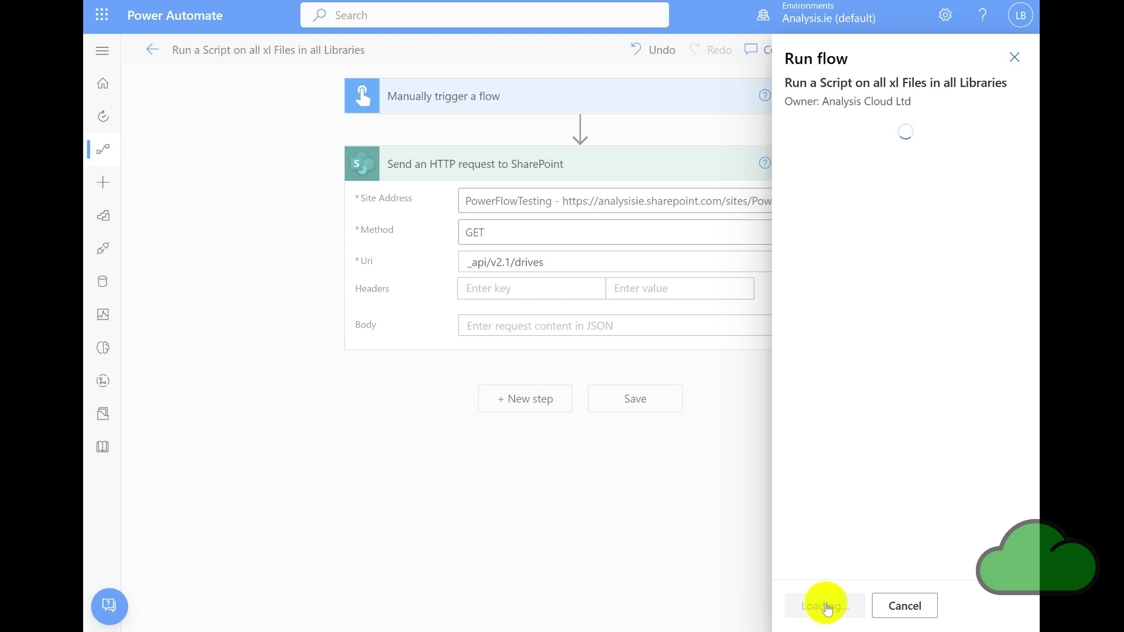
pyautogui.click(824, 605)
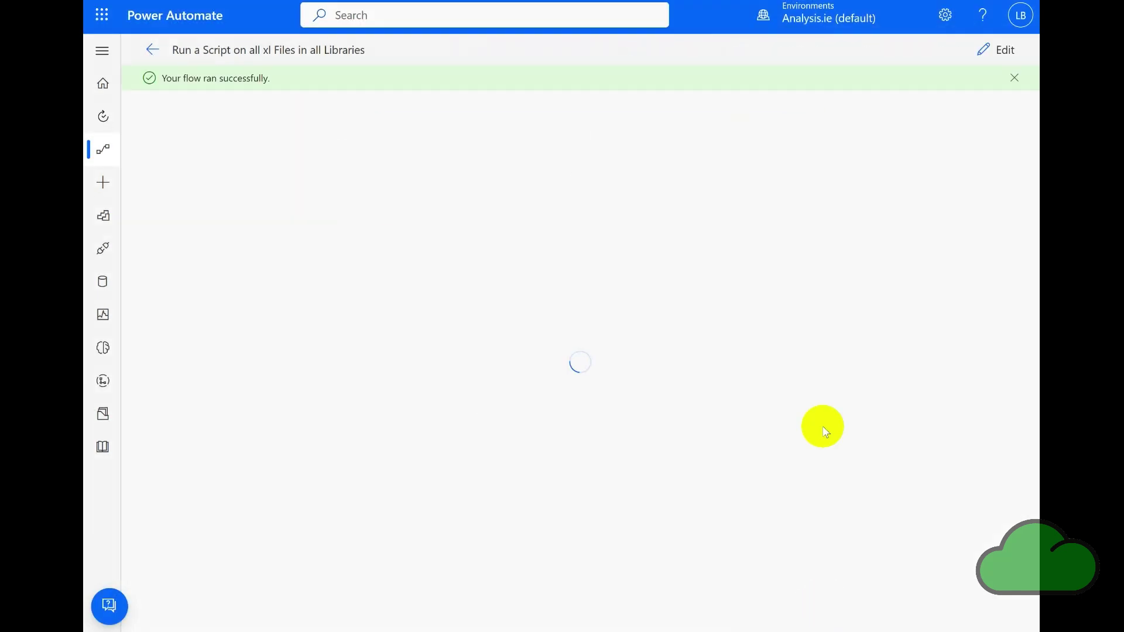
# - Review the SharePoint HTTP request's raw JSON output and select the Documents library id
pyautogui.click(616, 210)
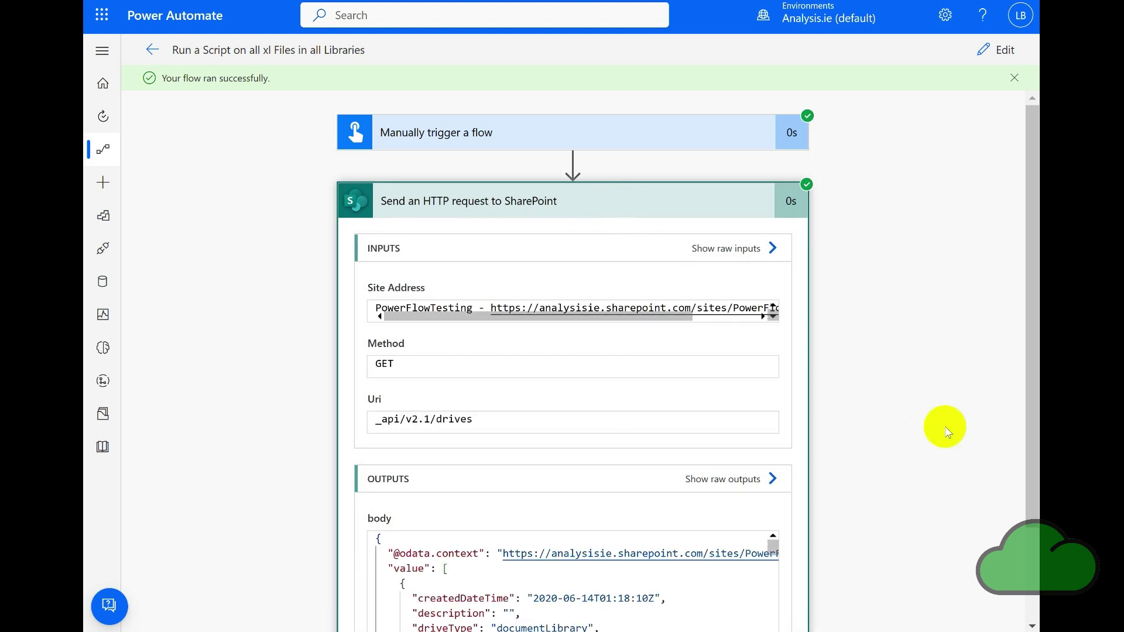
pyautogui.scroll(-2, 1019, 346)
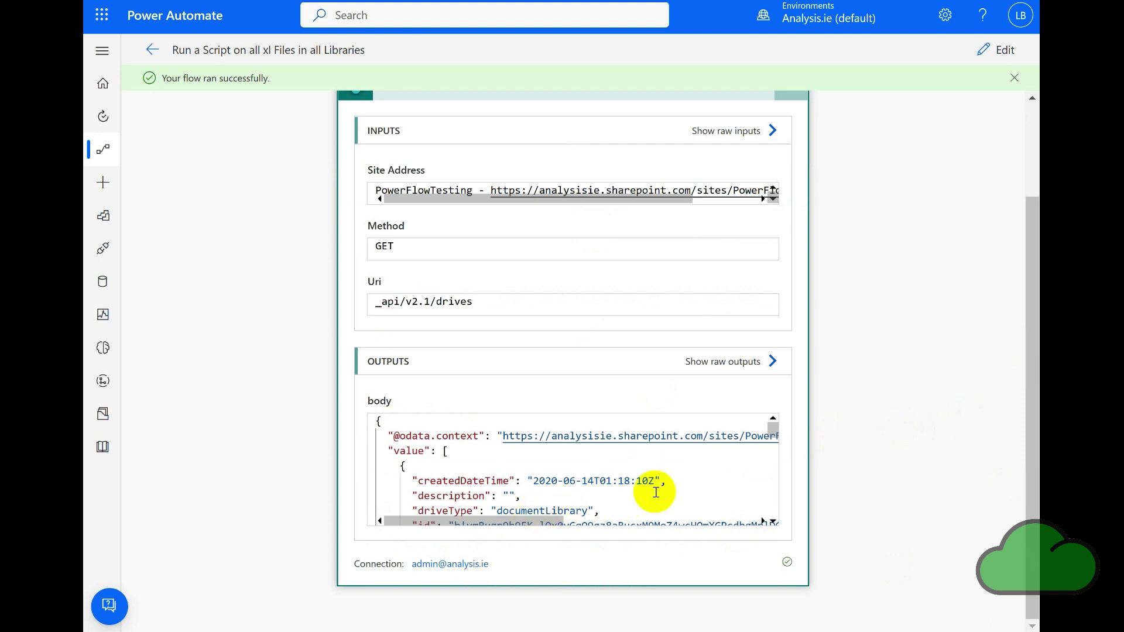
pyautogui.moveTo(771, 431); pyautogui.dragTo(775, 436)
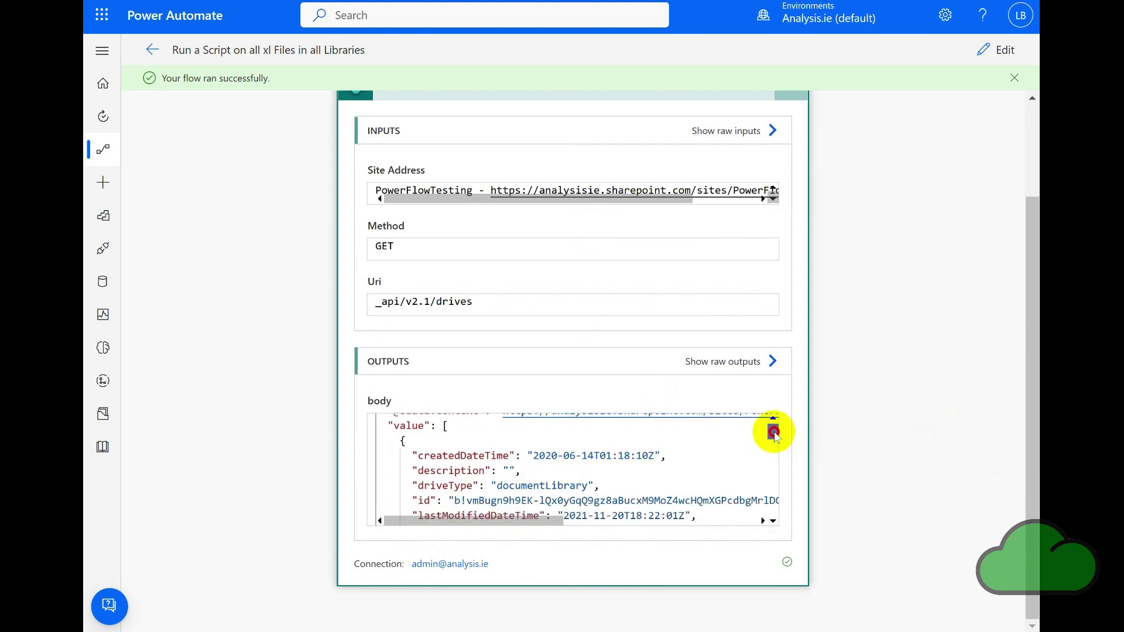
pyautogui.scroll(-1, 774, 436)
pyautogui.scroll(-3, 774, 436)
pyautogui.click(732, 361)
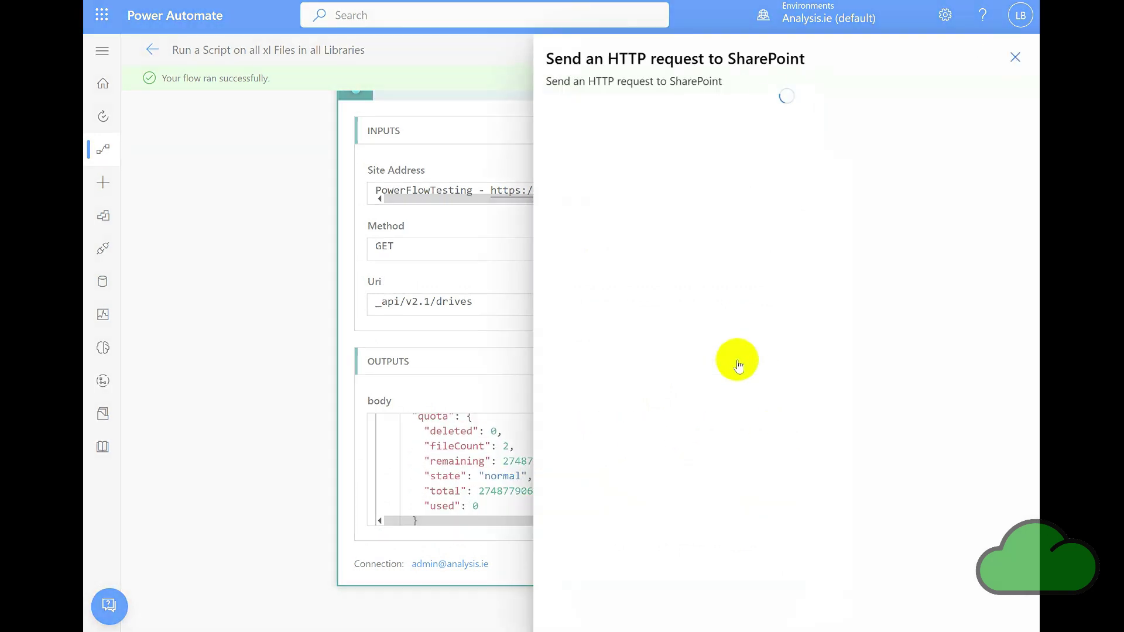
pyautogui.moveTo(1003, 150); pyautogui.dragTo(1013, 278)
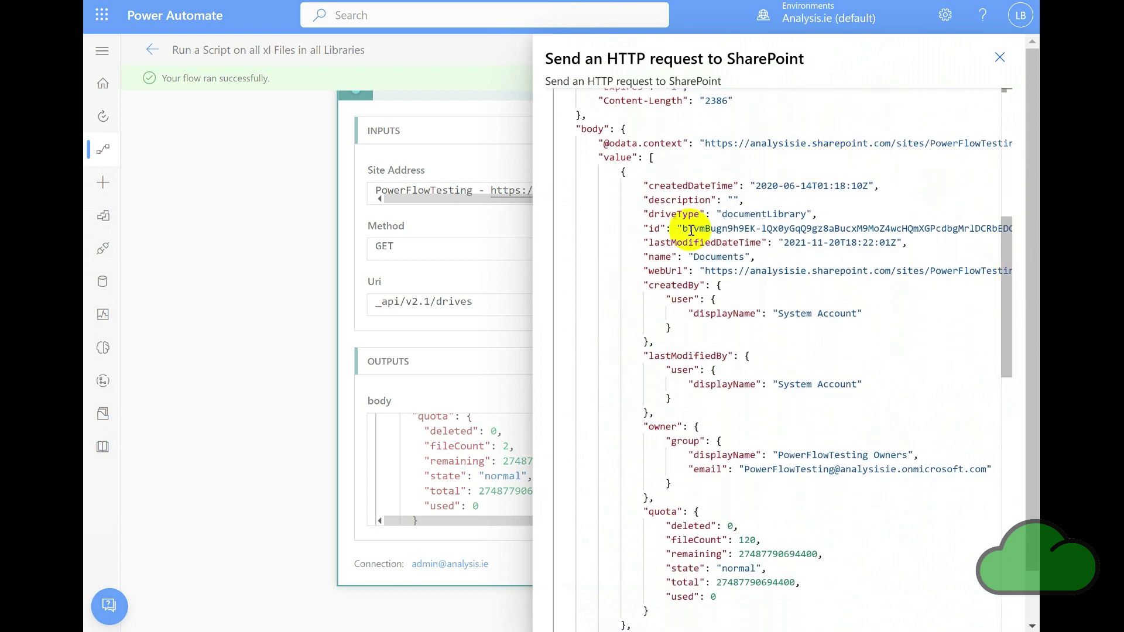
pyautogui.moveTo(682, 228); pyautogui.dragTo(959, 229)
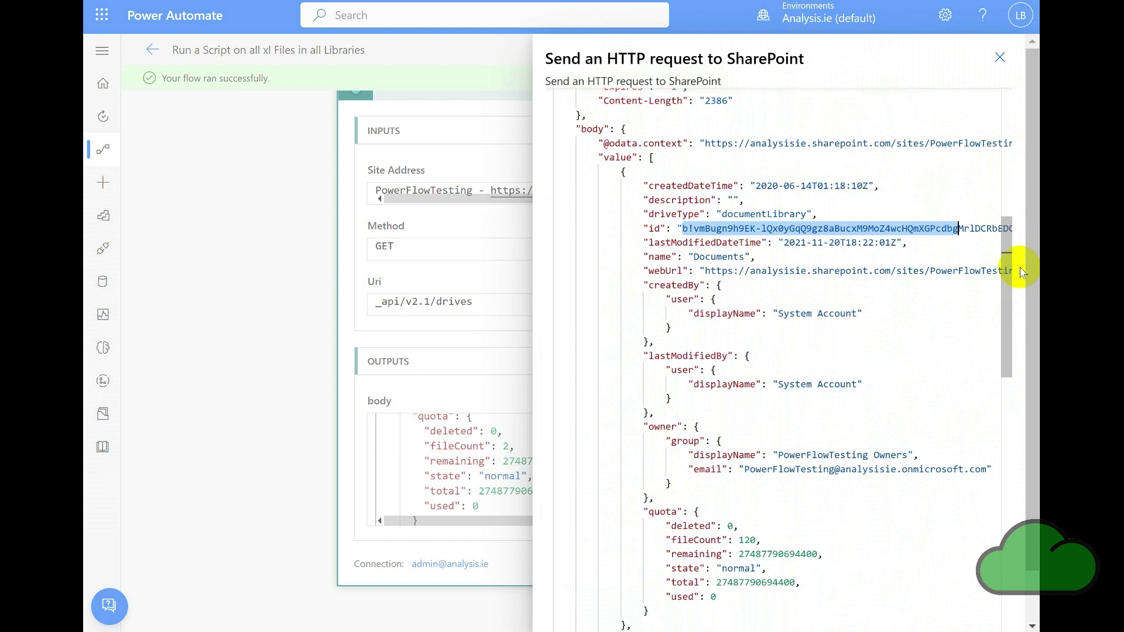
pyautogui.doubleClick(720, 257)
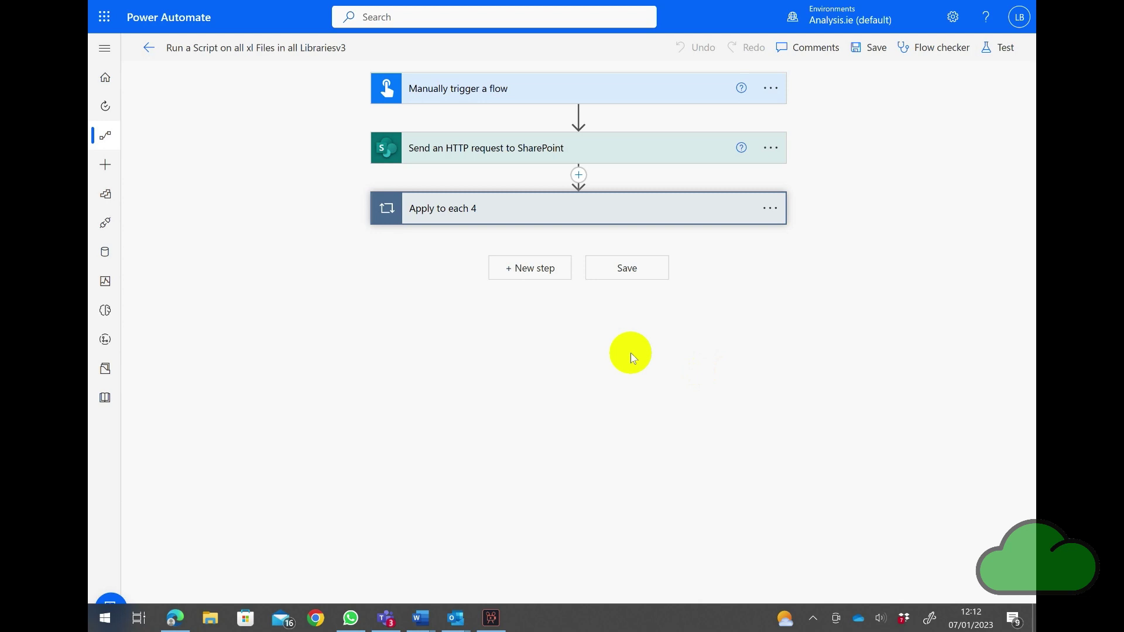
# - Inside Apply to each 4, inspect the Compos-itemid2 2 and Compos-itemname 2 inputs, then expand Get files (properties only)
pyautogui.click(514, 212)
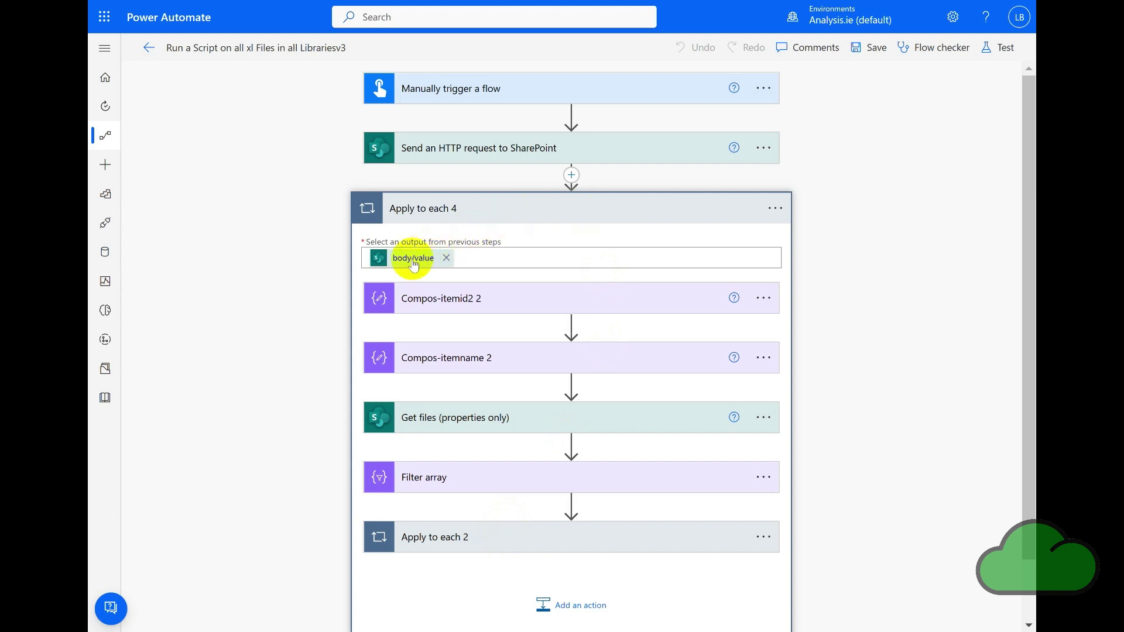
pyautogui.moveTo(413, 265)
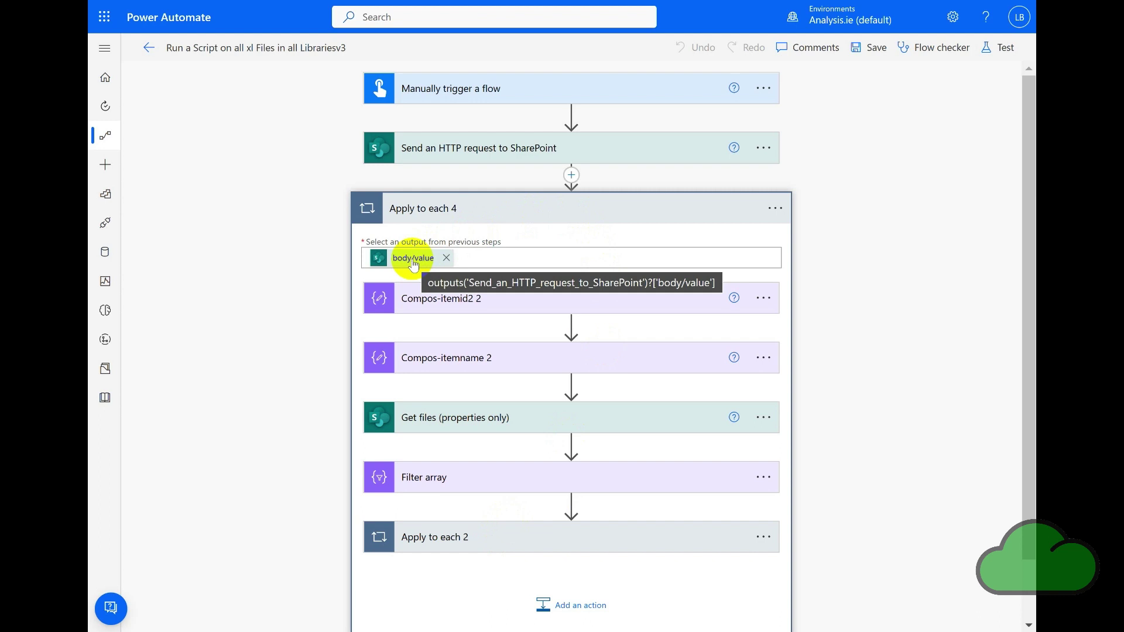
pyautogui.click(500, 301)
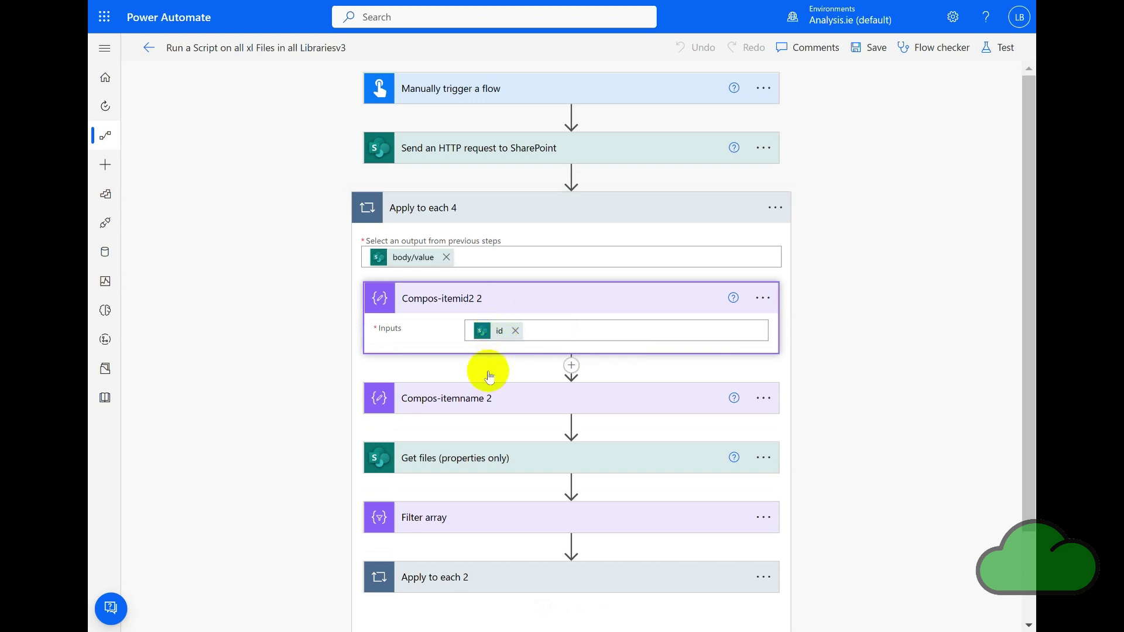
pyautogui.click(460, 400)
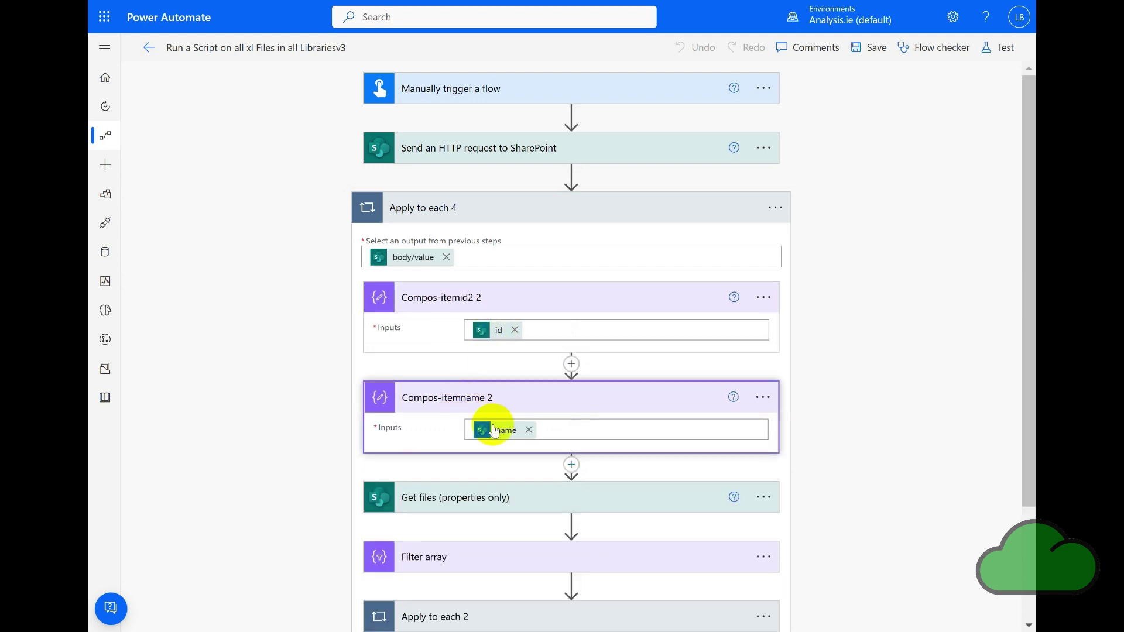
pyautogui.click(438, 388)
pyautogui.click(429, 295)
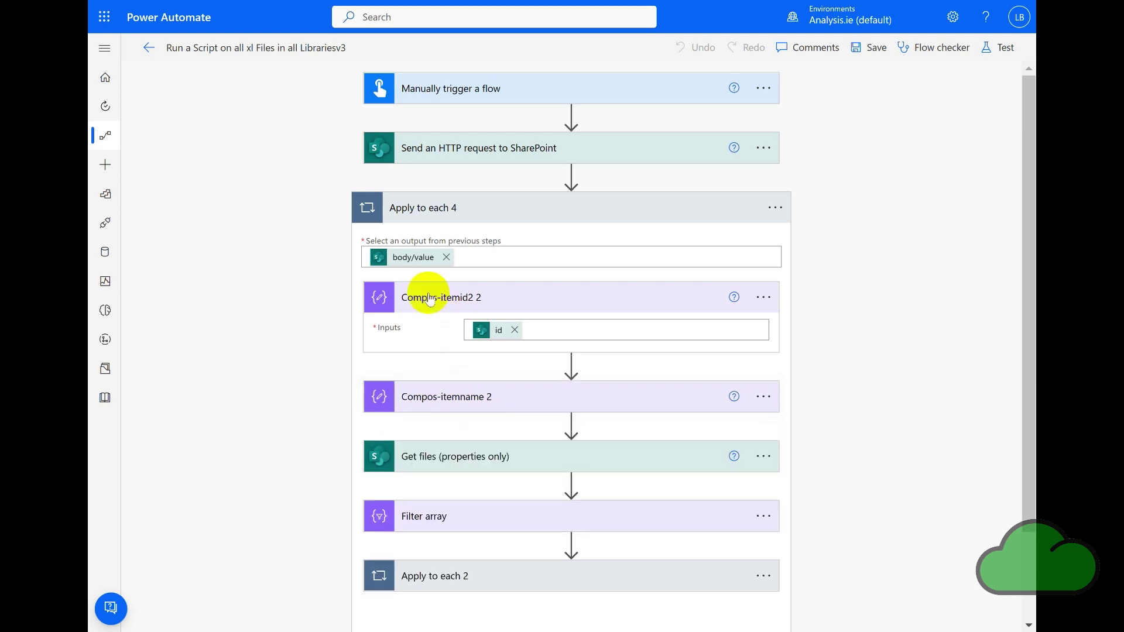
pyautogui.click(457, 416)
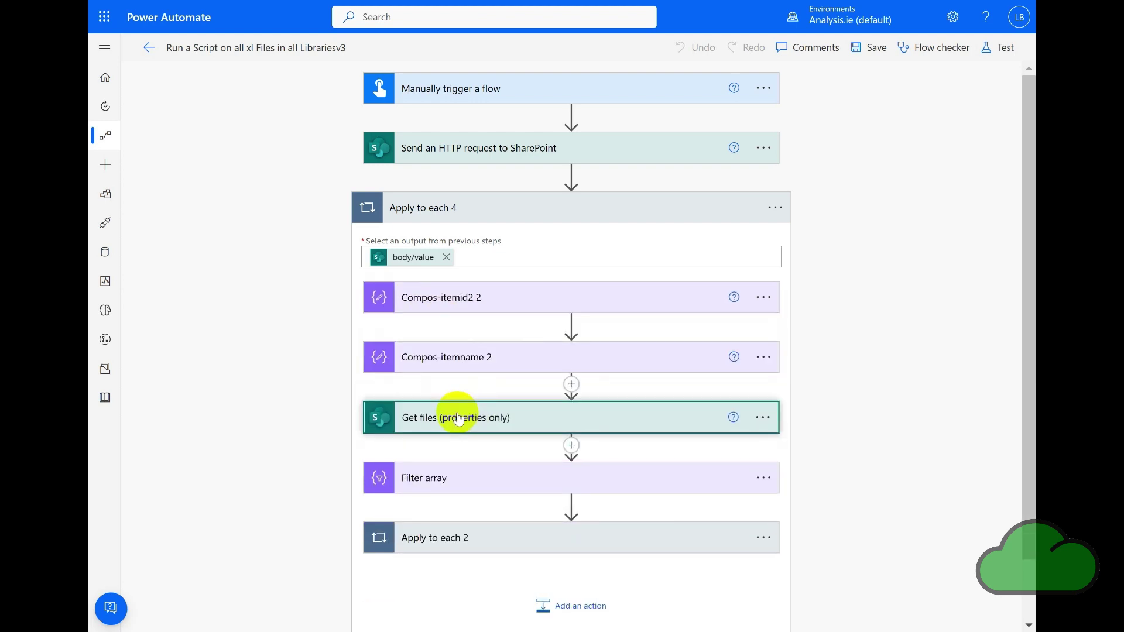
pyautogui.click(1028, 625)
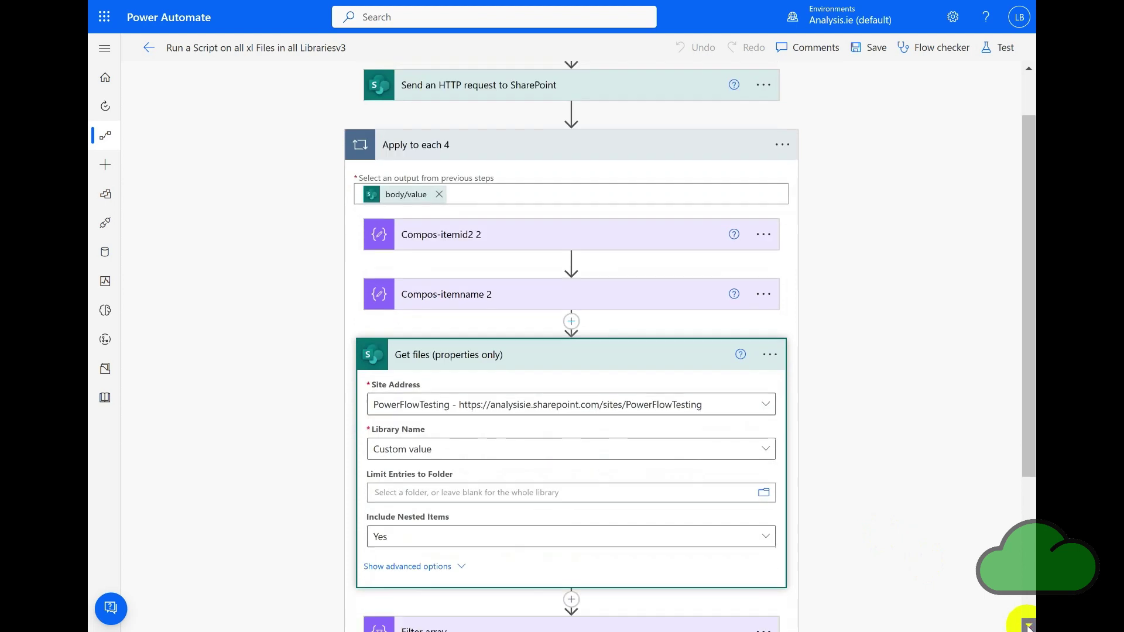
pyautogui.click(1028, 625)
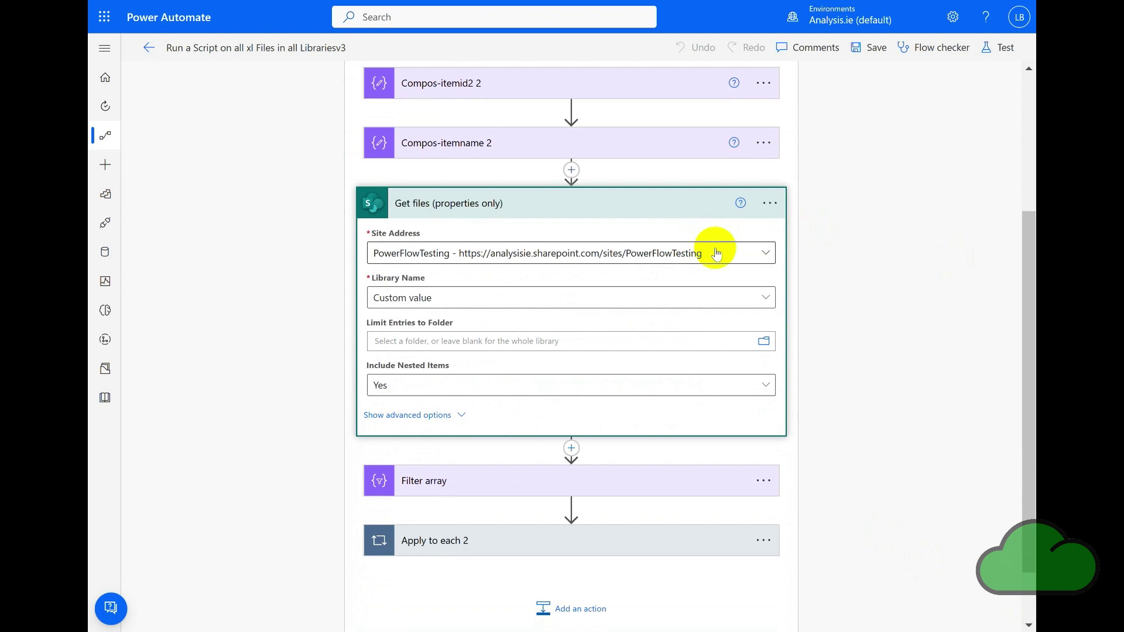
pyautogui.click(651, 303)
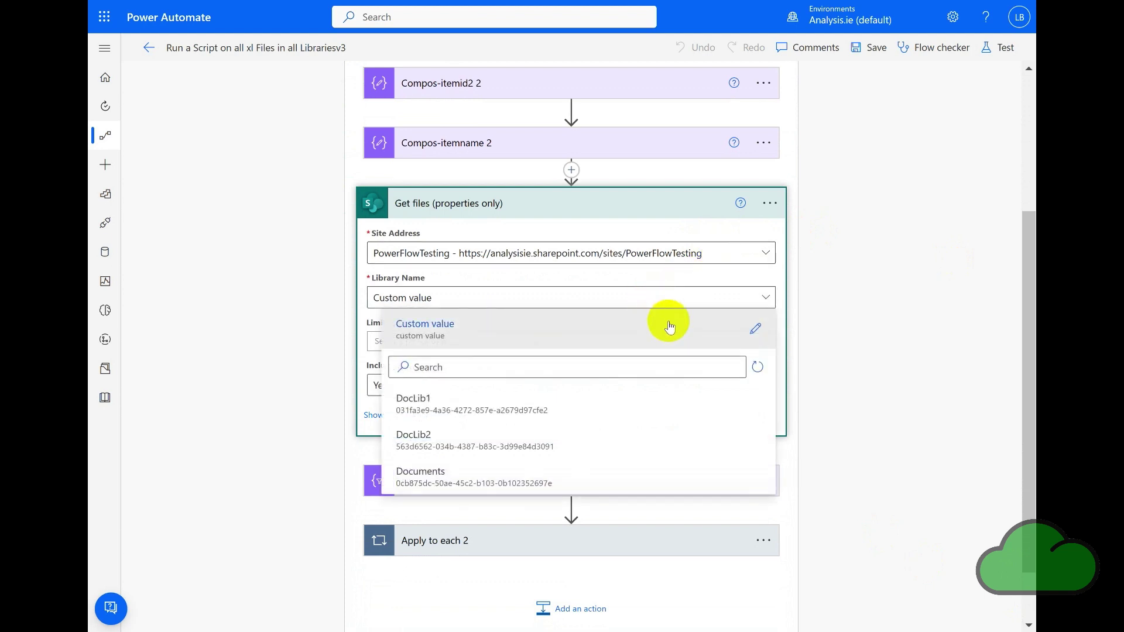
pyautogui.click(755, 329)
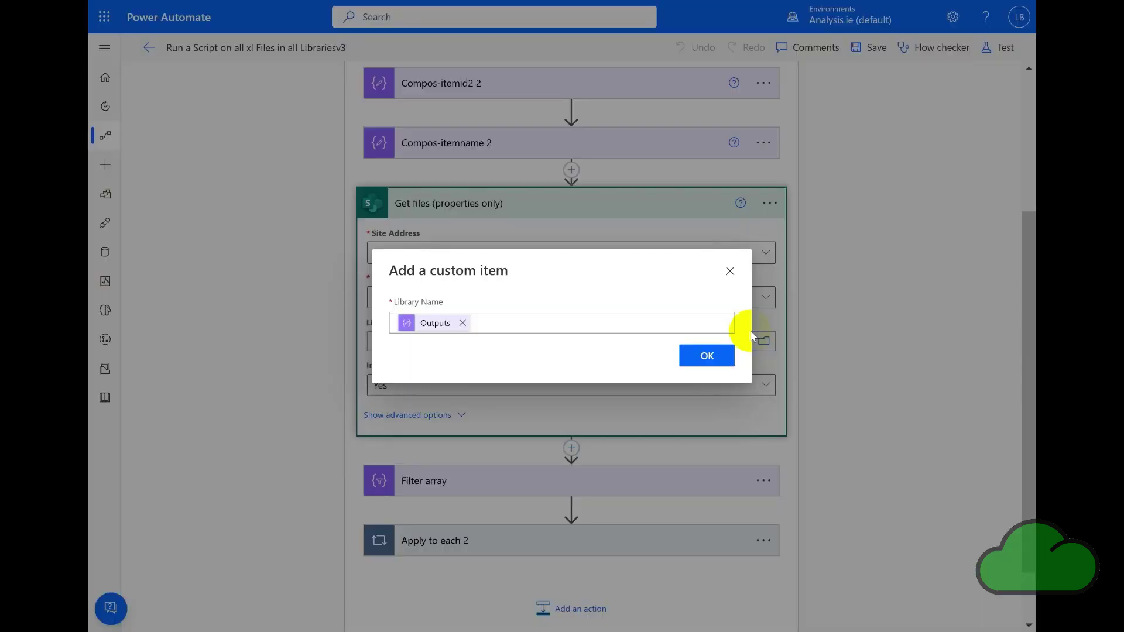
pyautogui.moveTo(433, 330)
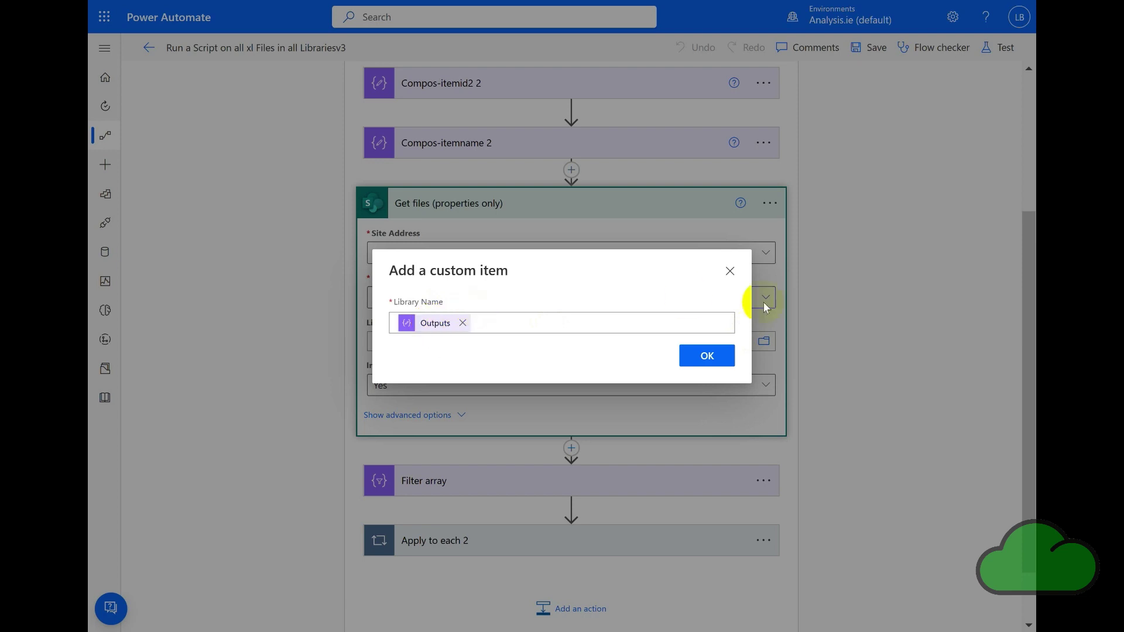
pyautogui.click(729, 271)
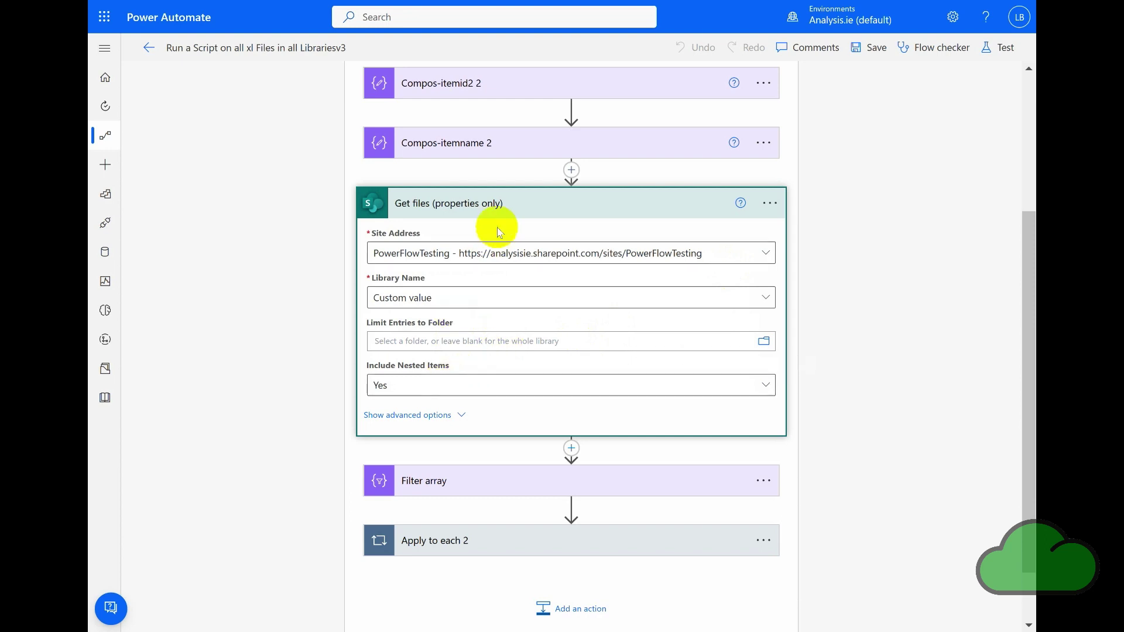
pyautogui.click(489, 209)
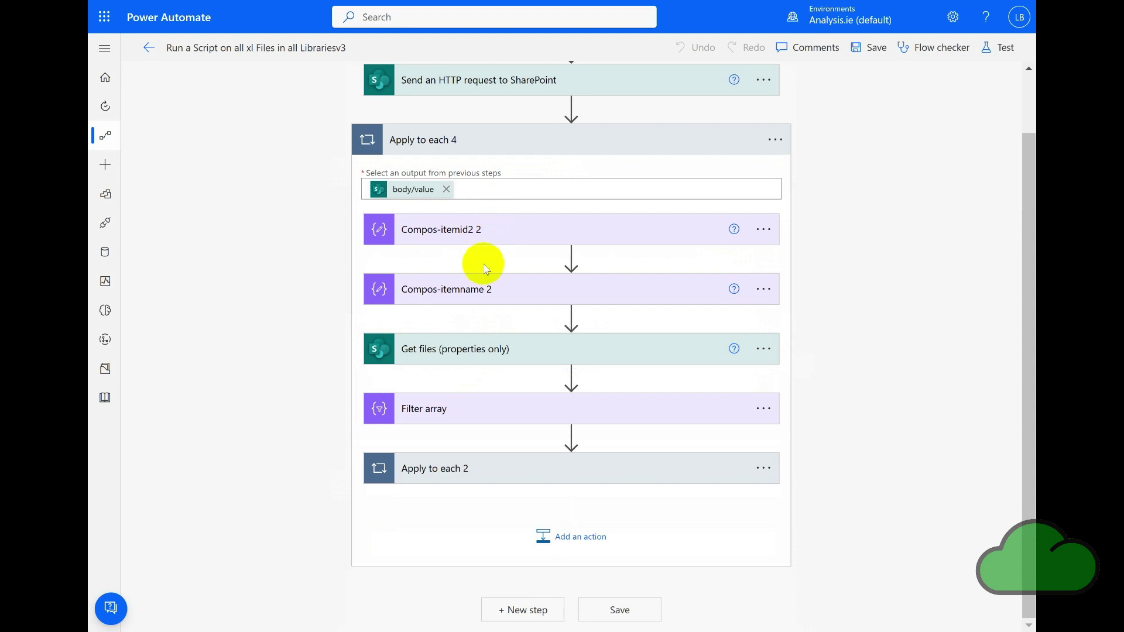
pyautogui.click(464, 412)
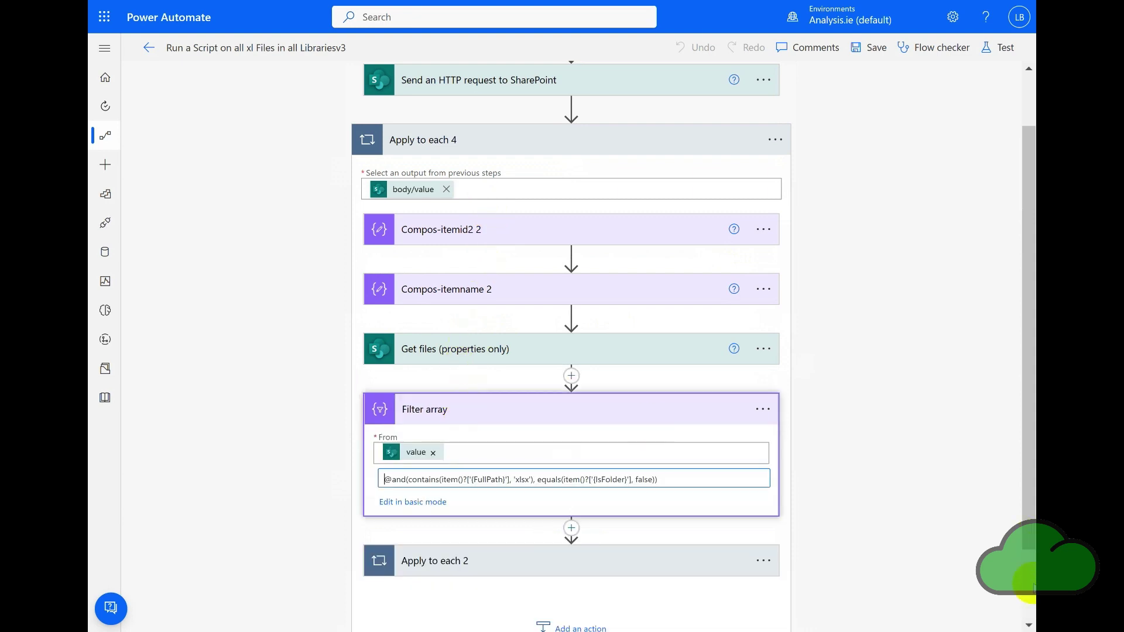
pyautogui.scroll(-2, 1024, 615)
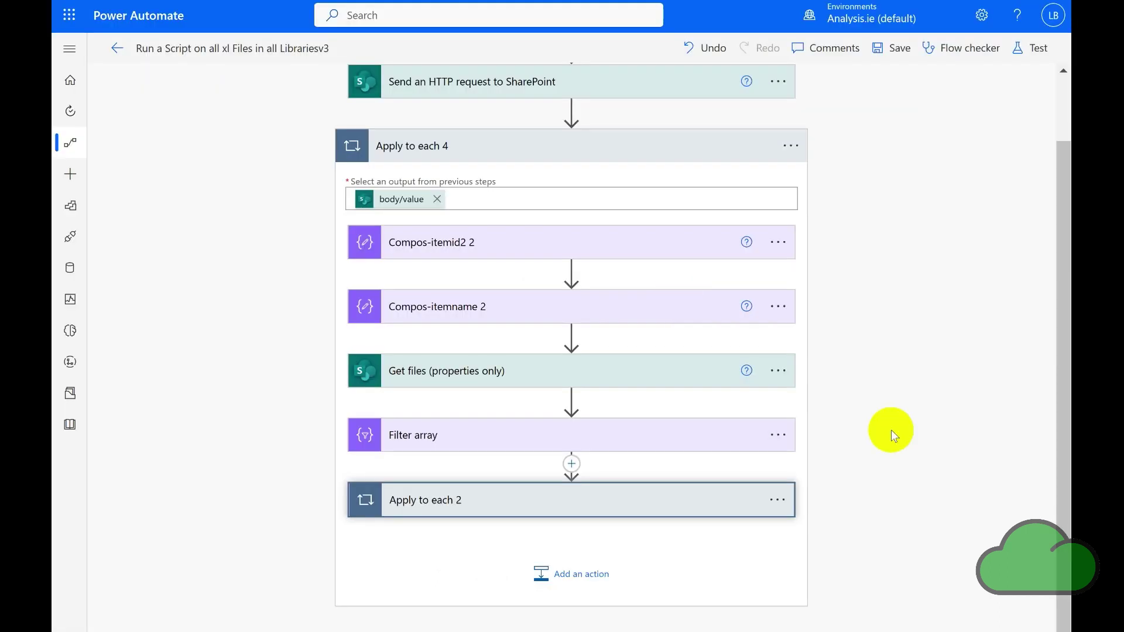
# - Expand Apply to each 2 and read its {FullPath} and If(...) expressions
pyautogui.click(625, 504)
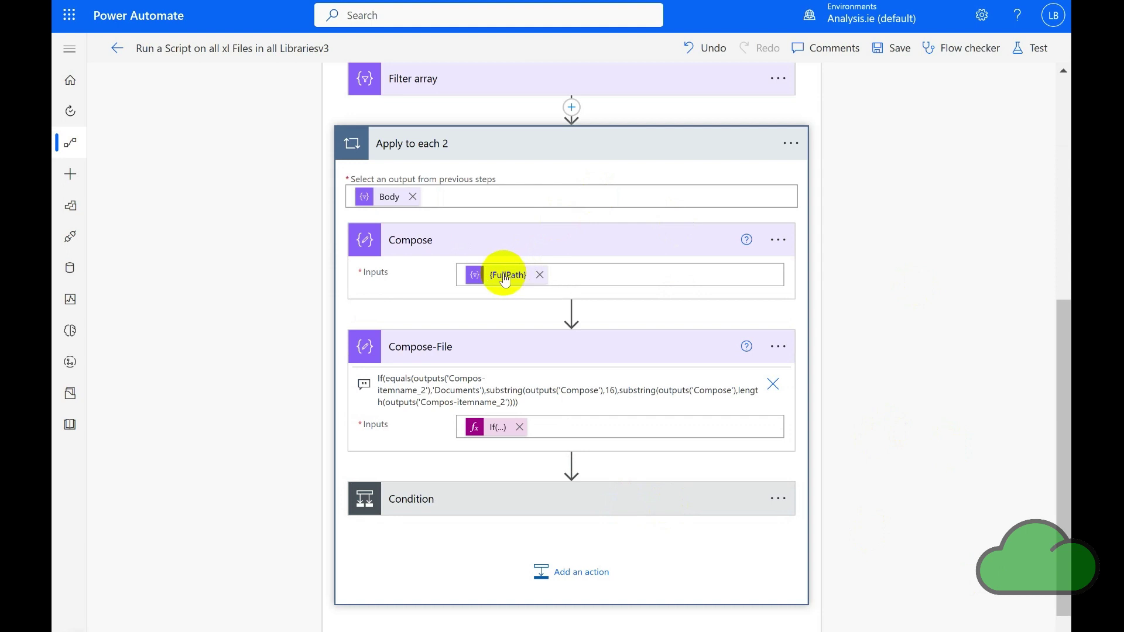
pyautogui.moveTo(505, 281)
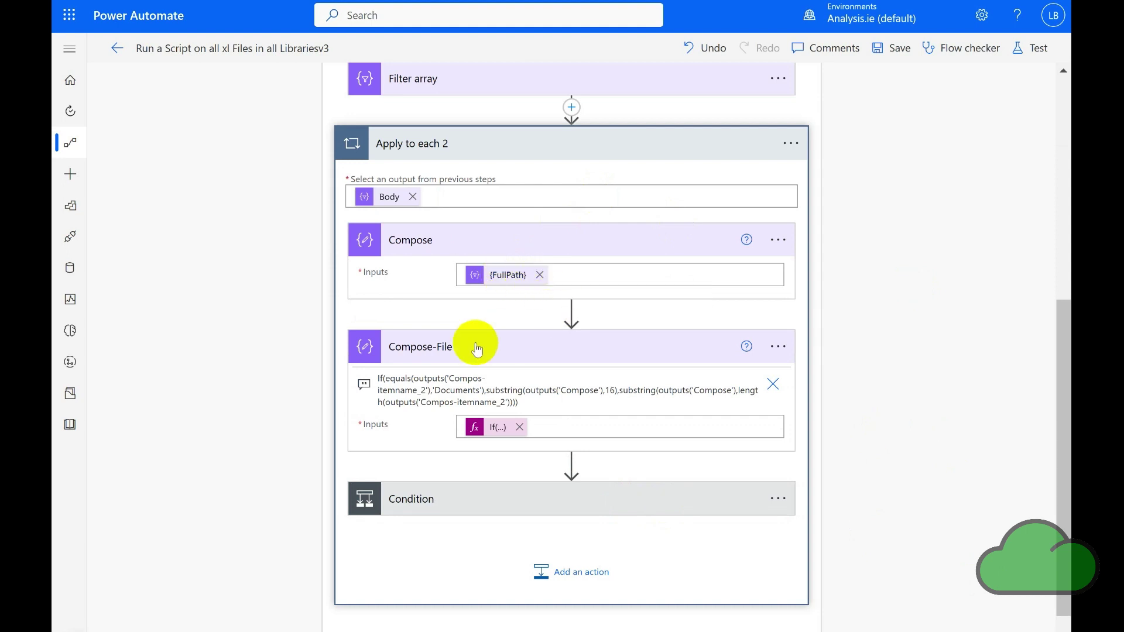
pyautogui.moveTo(496, 429)
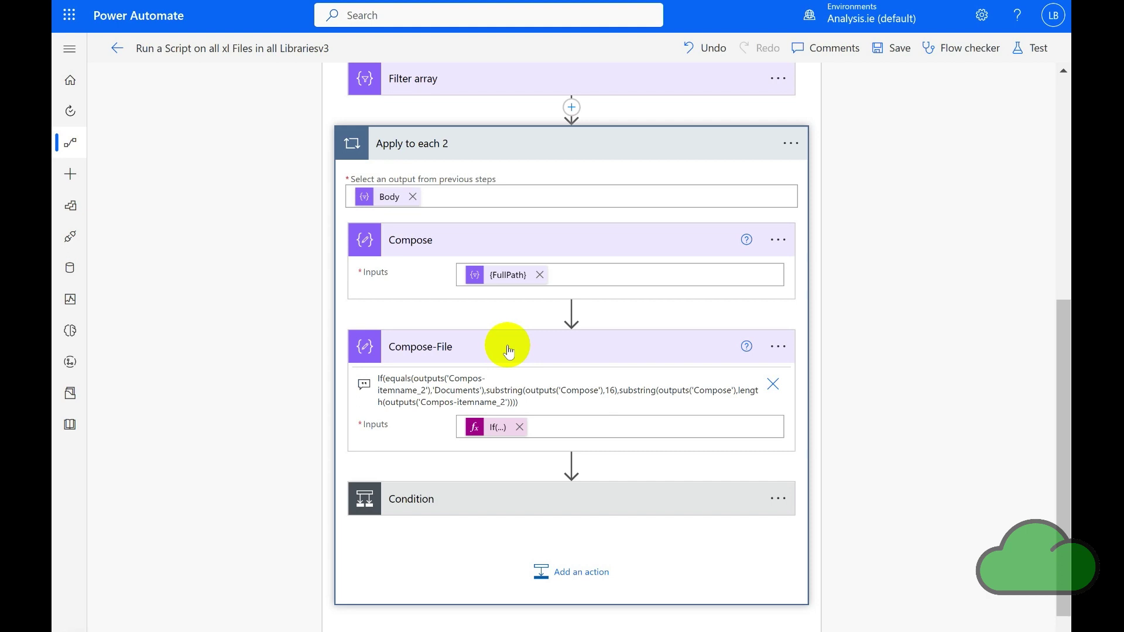
# - Expand the Condition to view its Outputs equals Documents test and the Run script action under If no
pyautogui.click(477, 496)
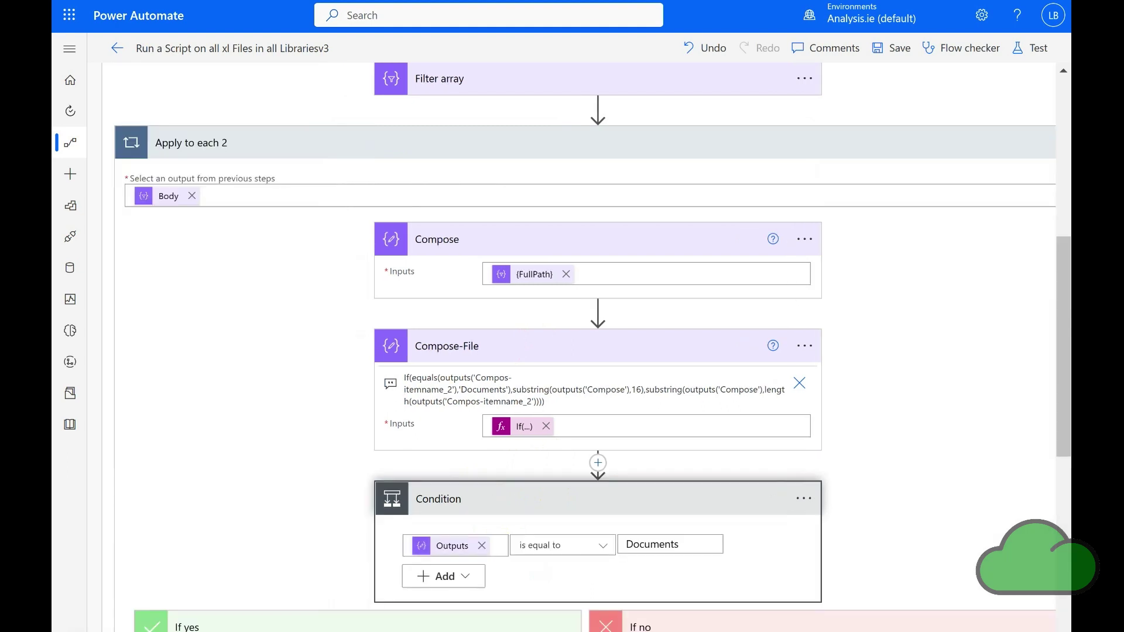
pyautogui.scroll(-5, 968, 338)
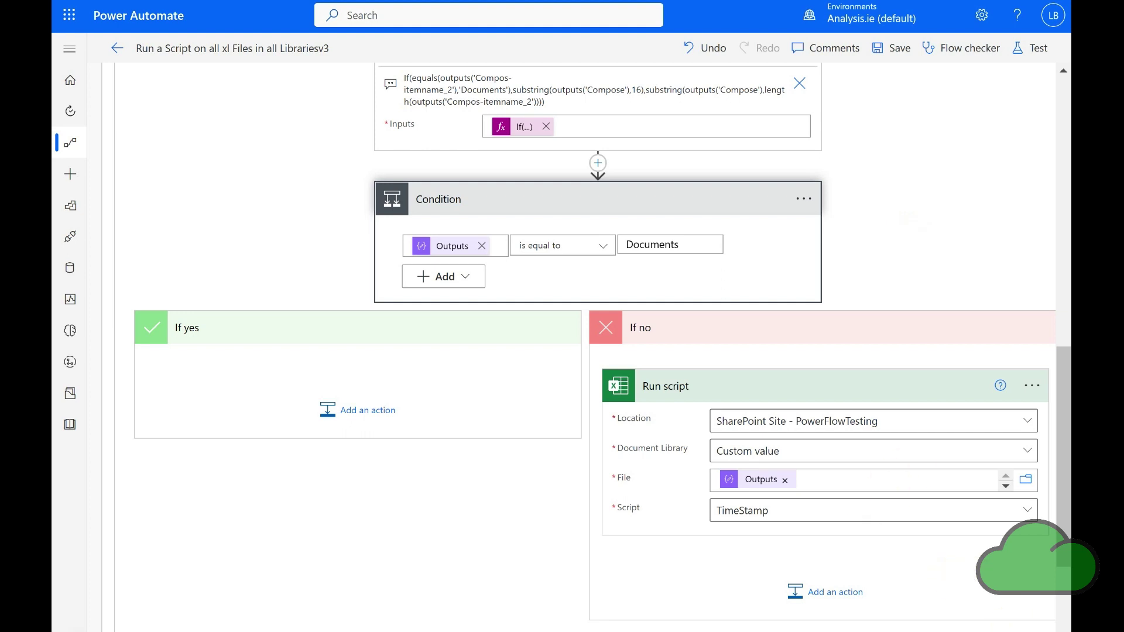
pyautogui.scroll(-3, 587, 389)
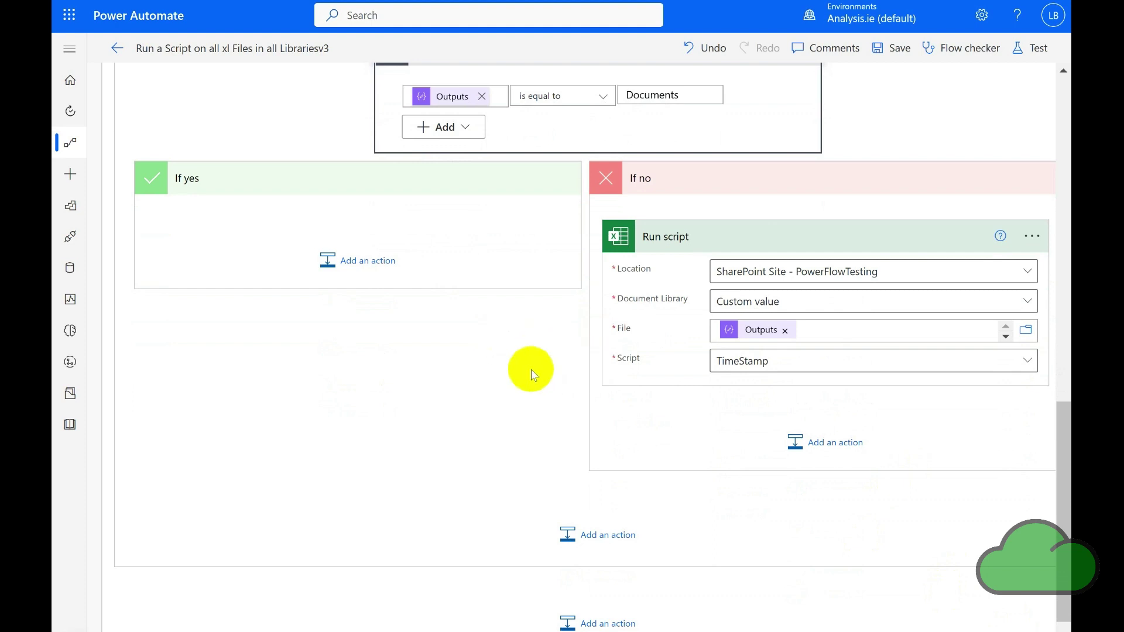
# - Check Run script's custom Document Library value and File token, then start a test run
pyautogui.click(821, 304)
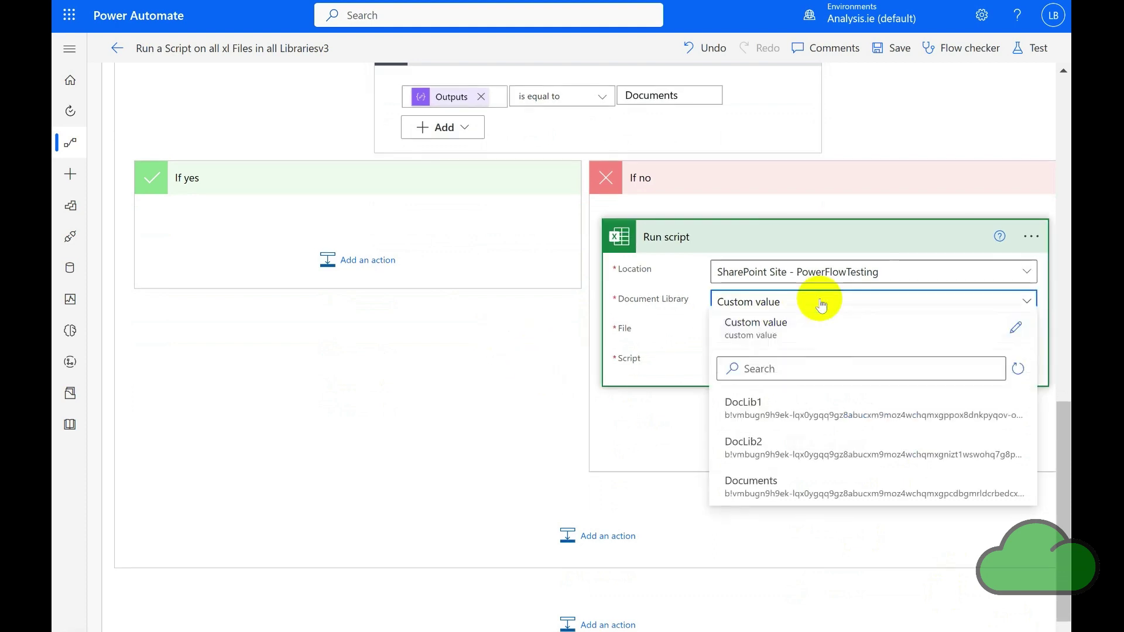
pyautogui.click(1014, 338)
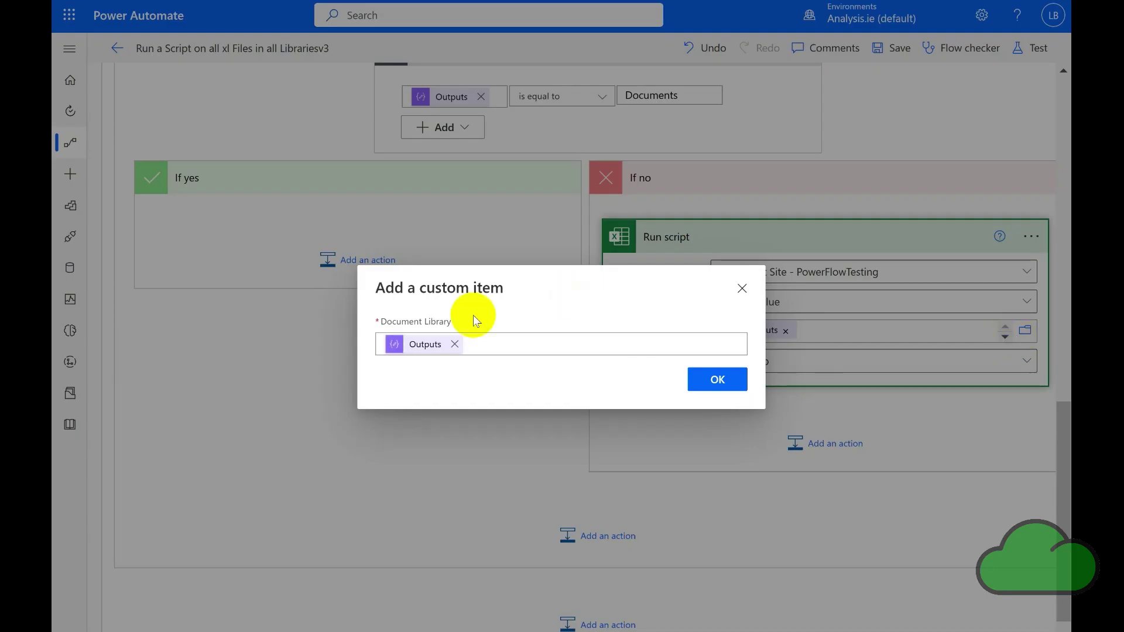
pyautogui.moveTo(420, 347)
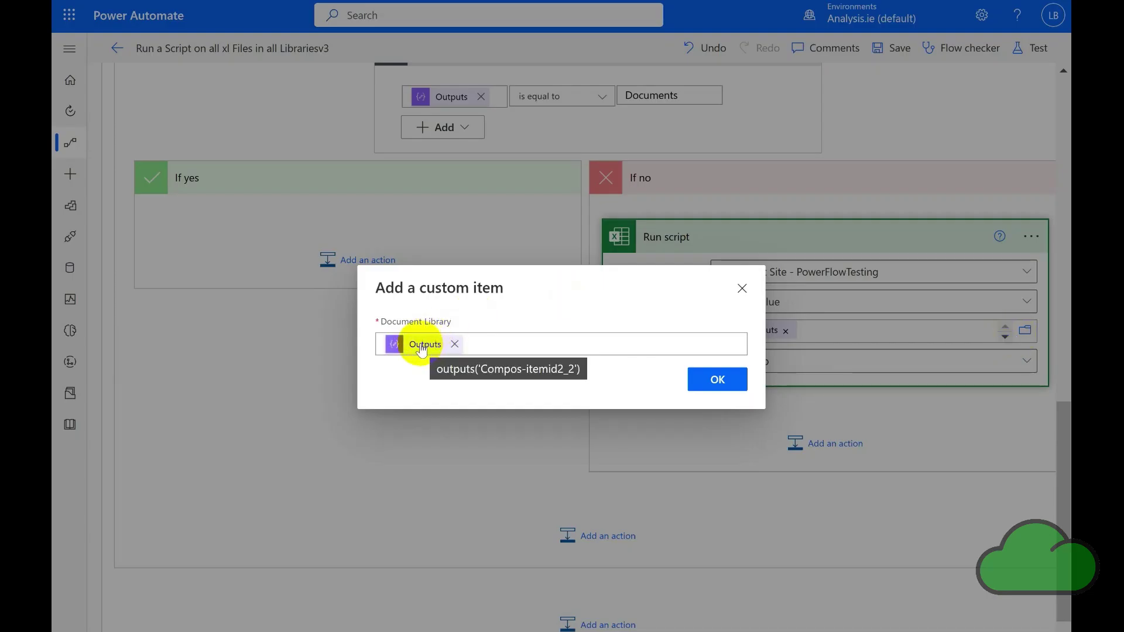
pyautogui.click(739, 286)
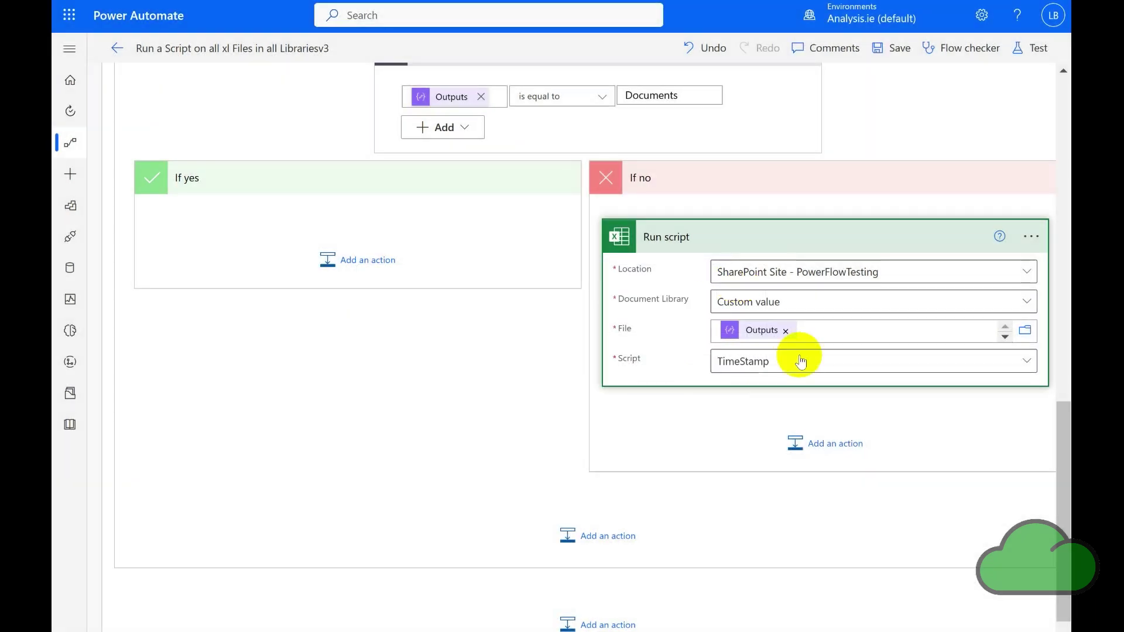
pyautogui.moveTo(768, 338)
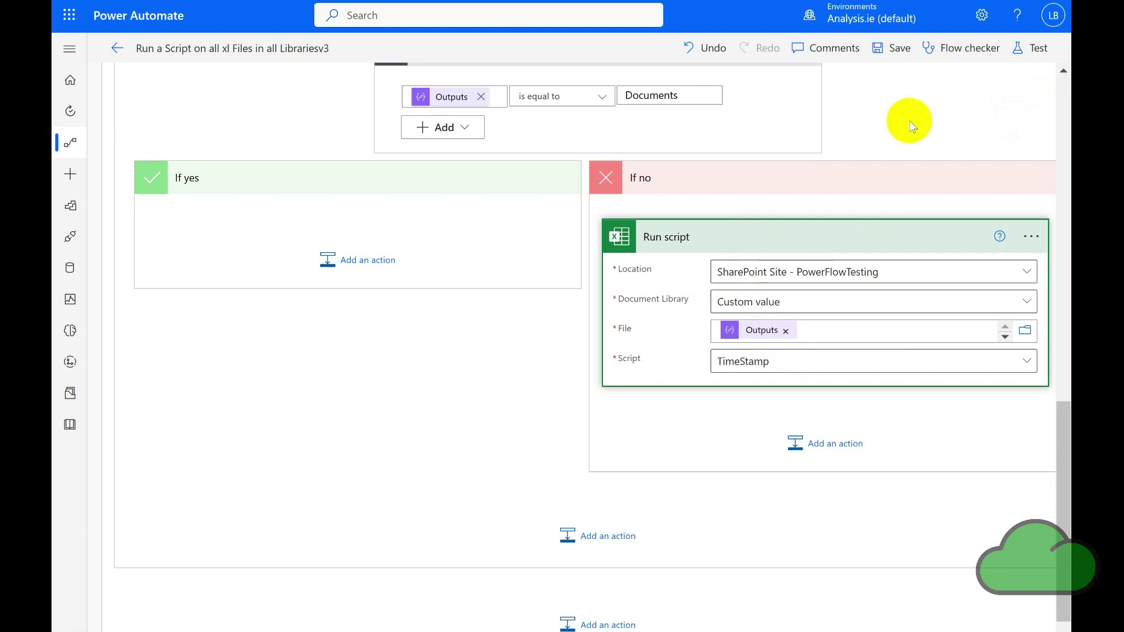
pyautogui.click(1029, 47)
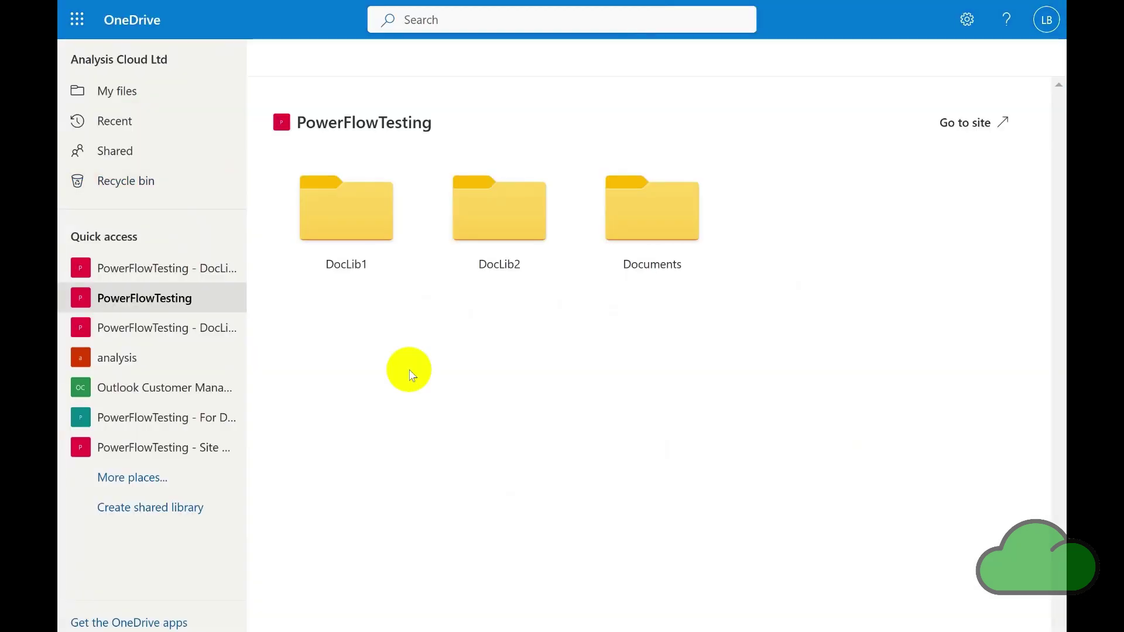
# - Open DocLib1 and then Folder1 on the PowerFlowTesting site
pyautogui.click(361, 227)
pyautogui.click(373, 206)
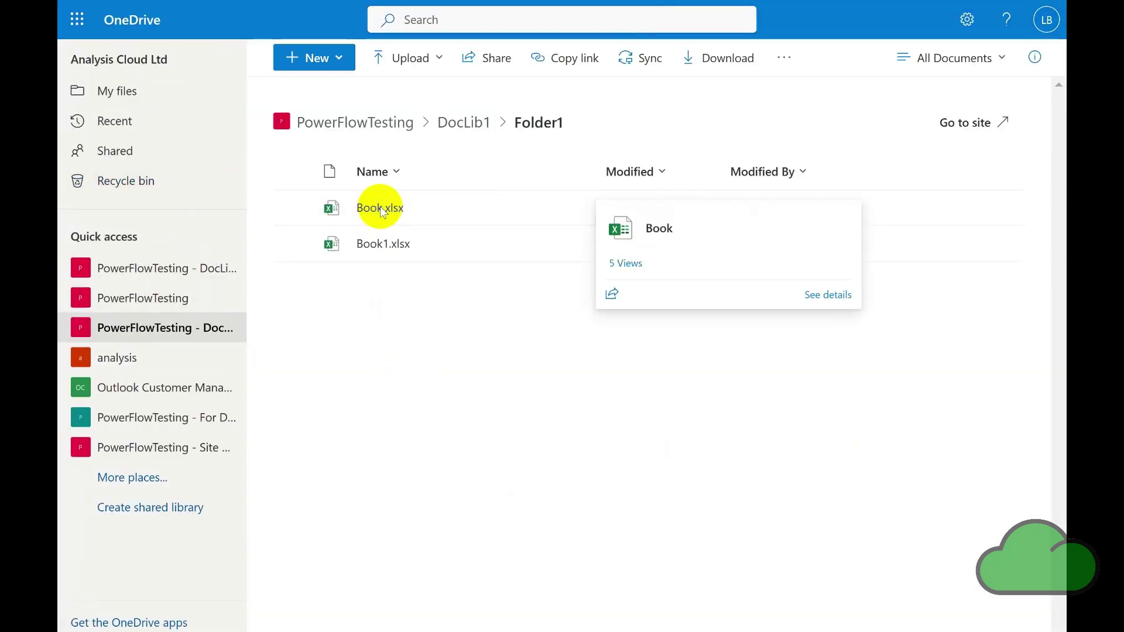